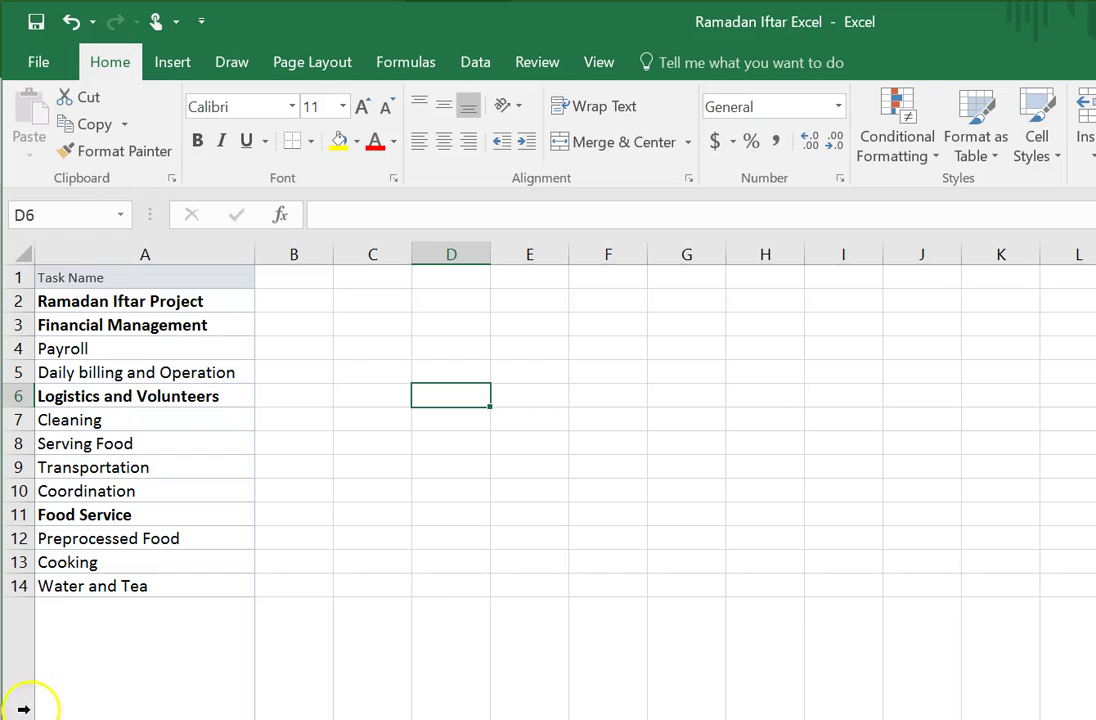
- Copy the task names in A2:A14 and paste them into the Task Name column of the blank Project1 plan in Microsoft Project
left_click_drag(92, 306, 49, 579)
key("ctrl+c")
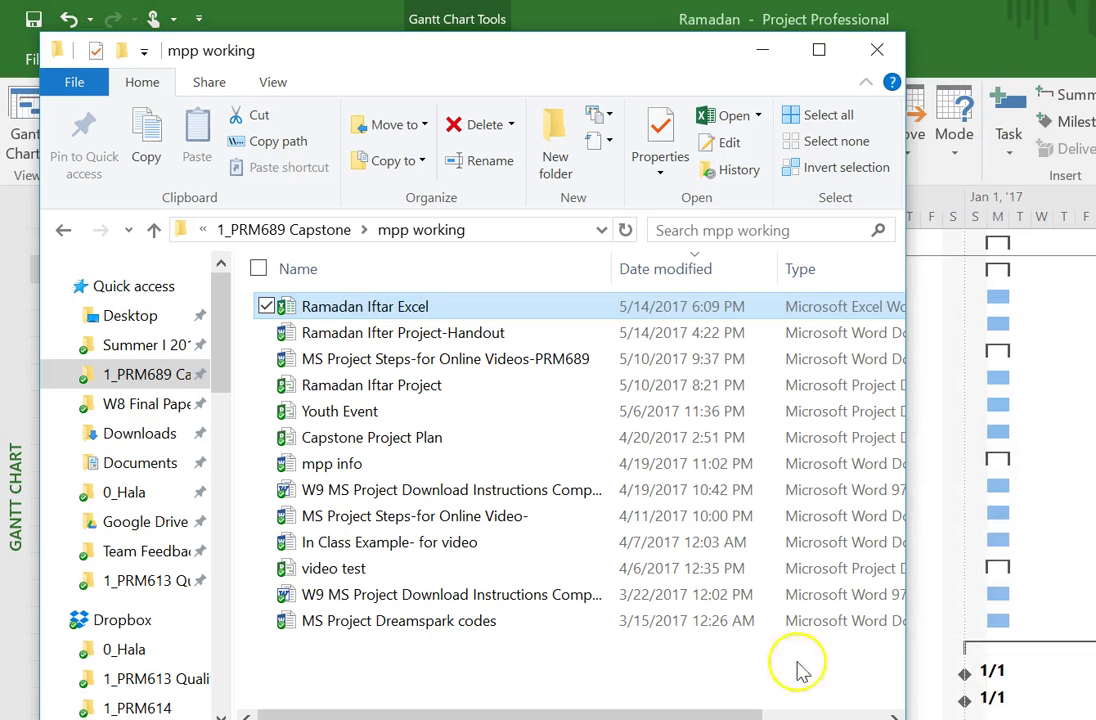
left_click(763, 46)
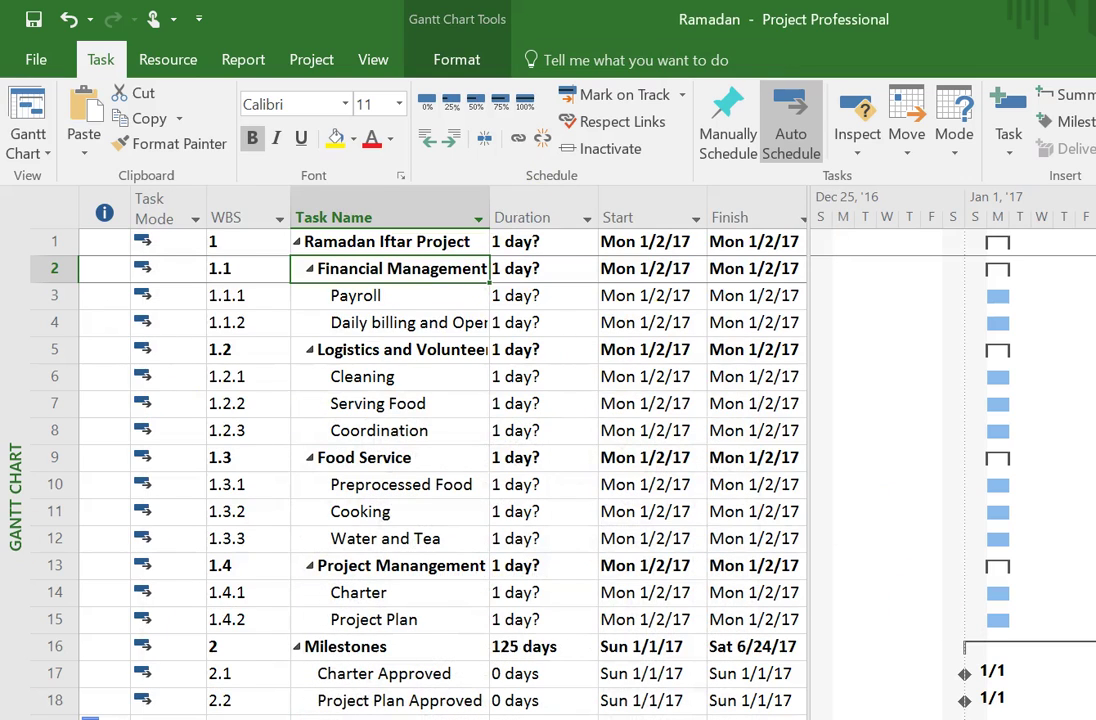
left_click(287, 243)
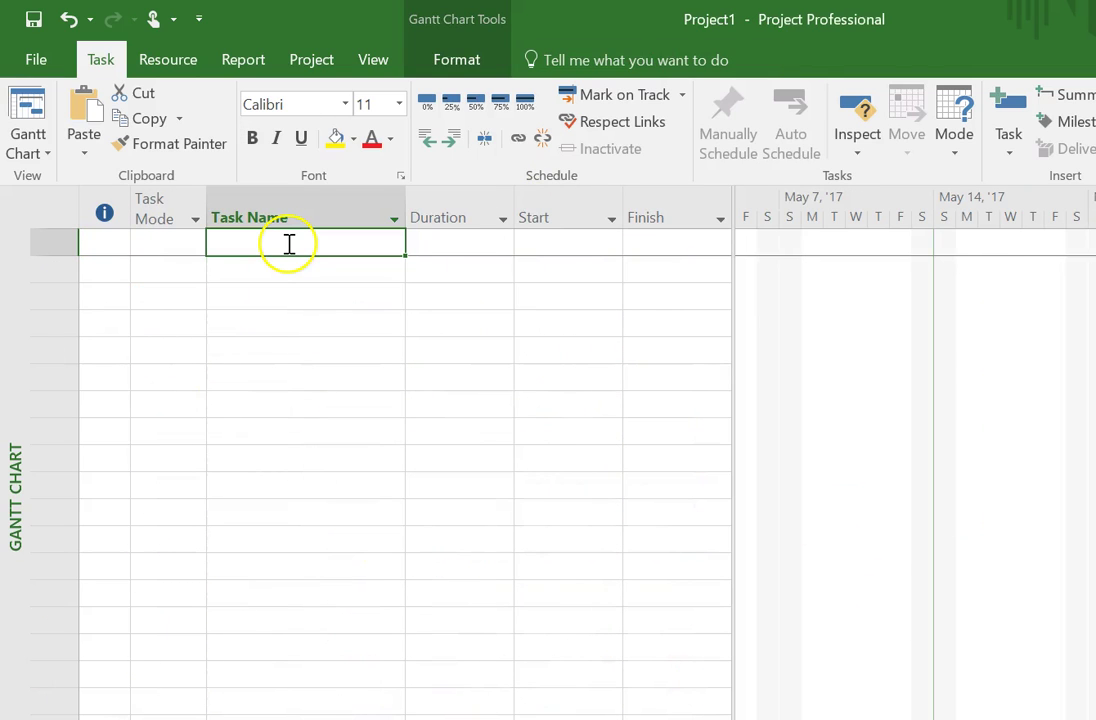
key("ctrl+v")
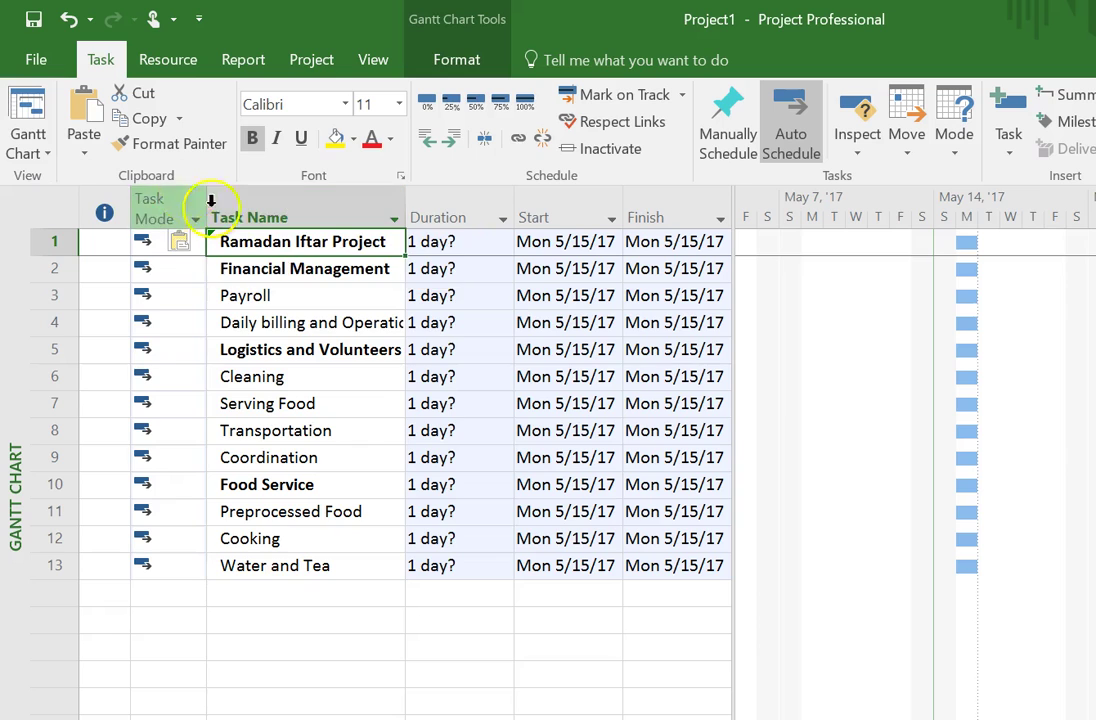
- Insert a WBS column before the Task Name column and narrow it to fit its short codes
left_click(254, 205)
right_click(256, 210)
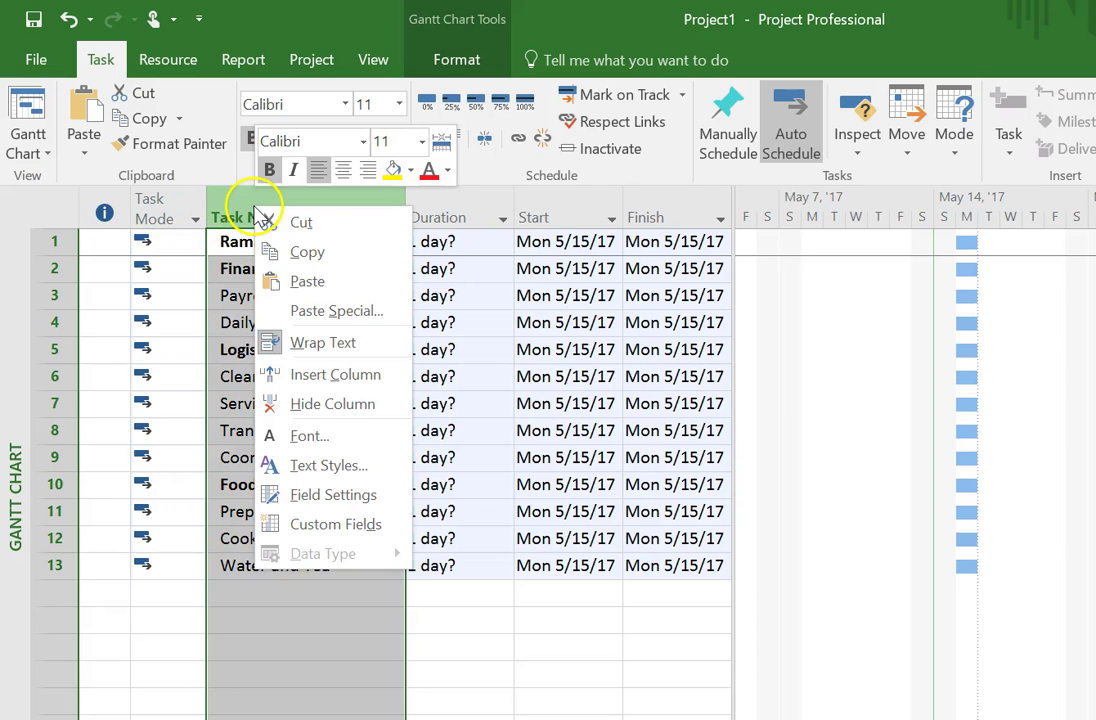
left_click(298, 372)
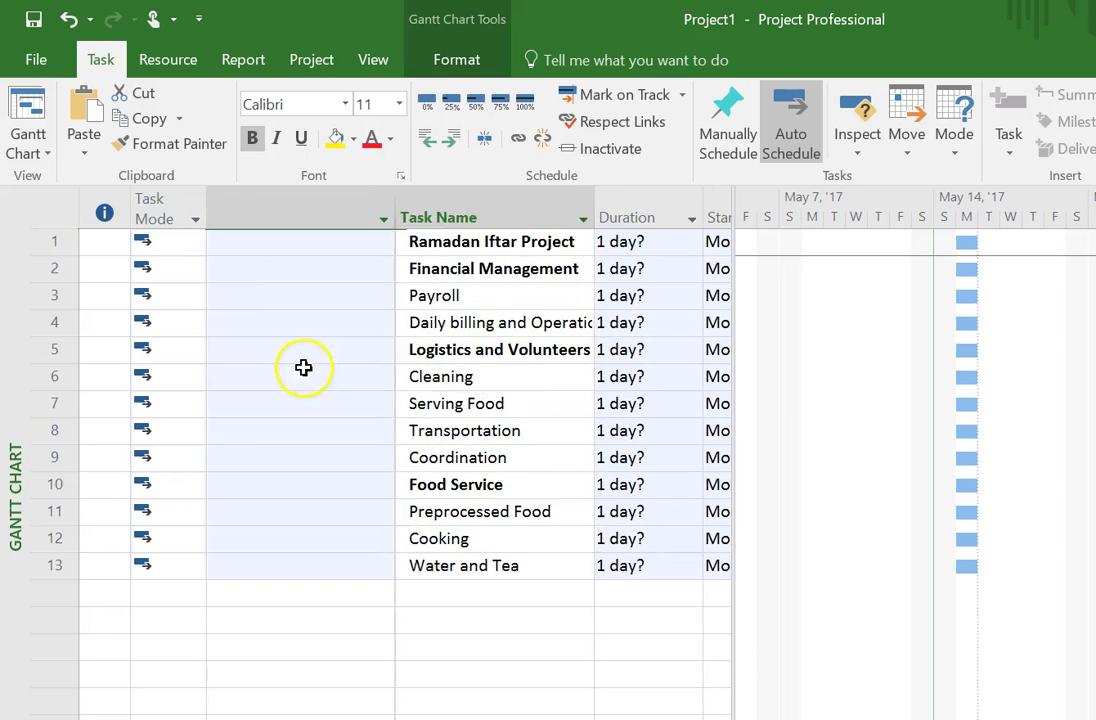
left_click_drag(419, 268, 497, 715)
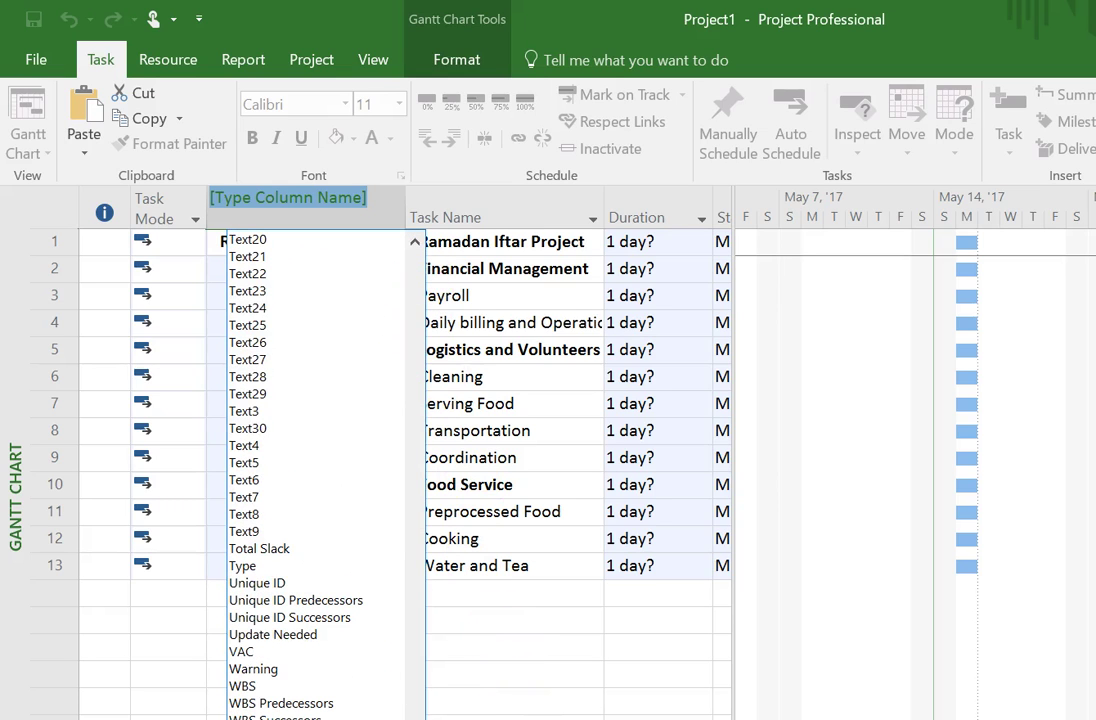
left_click(245, 687)
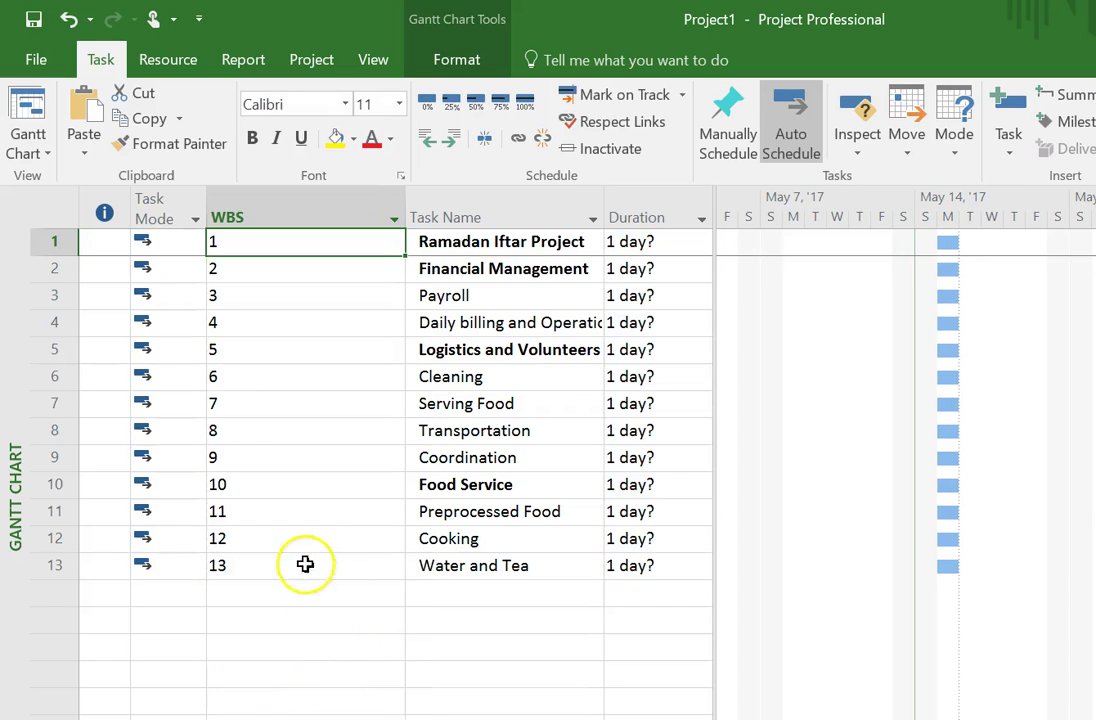
left_click_drag(402, 215, 278, 250)
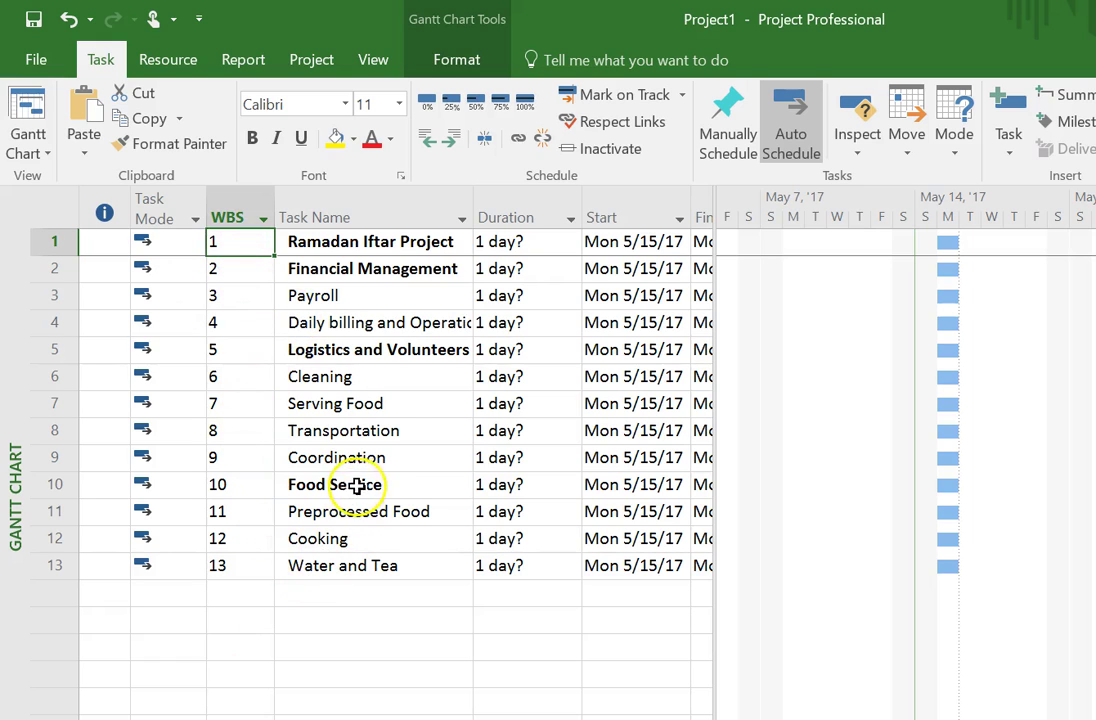
- Indent all tasks from Financial Management to Water and Tea one level, making them subtasks of Ramadan Iftar Project
left_click(40, 269)
left_click_drag(40, 269, 70, 565)
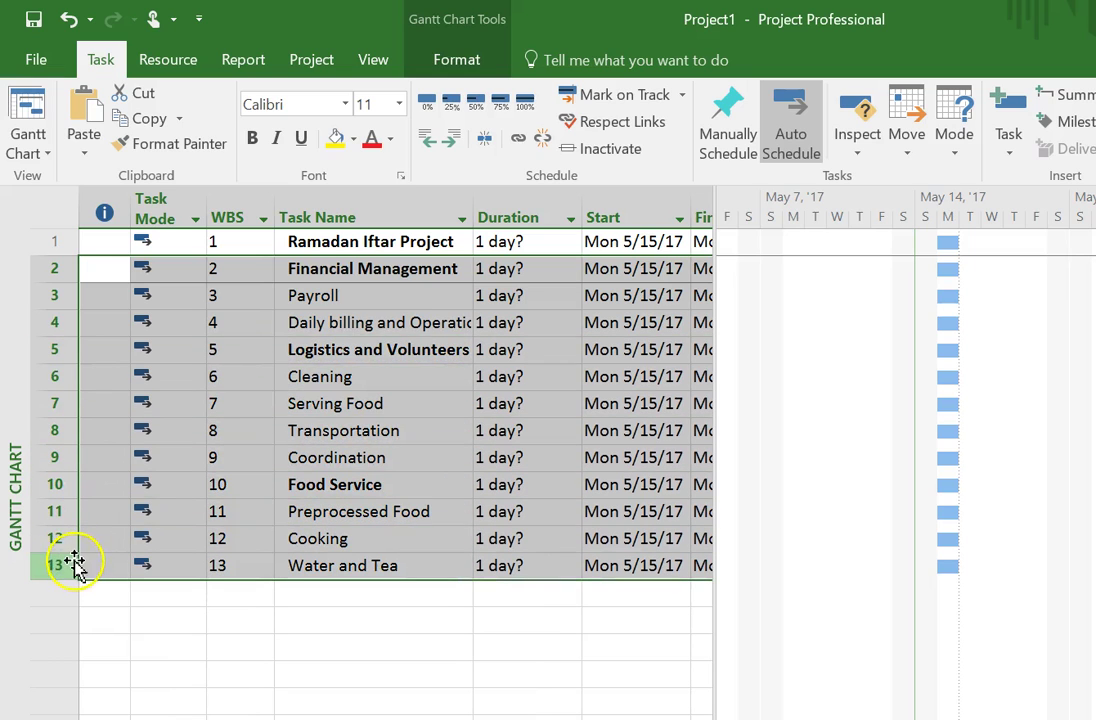
left_click(456, 150)
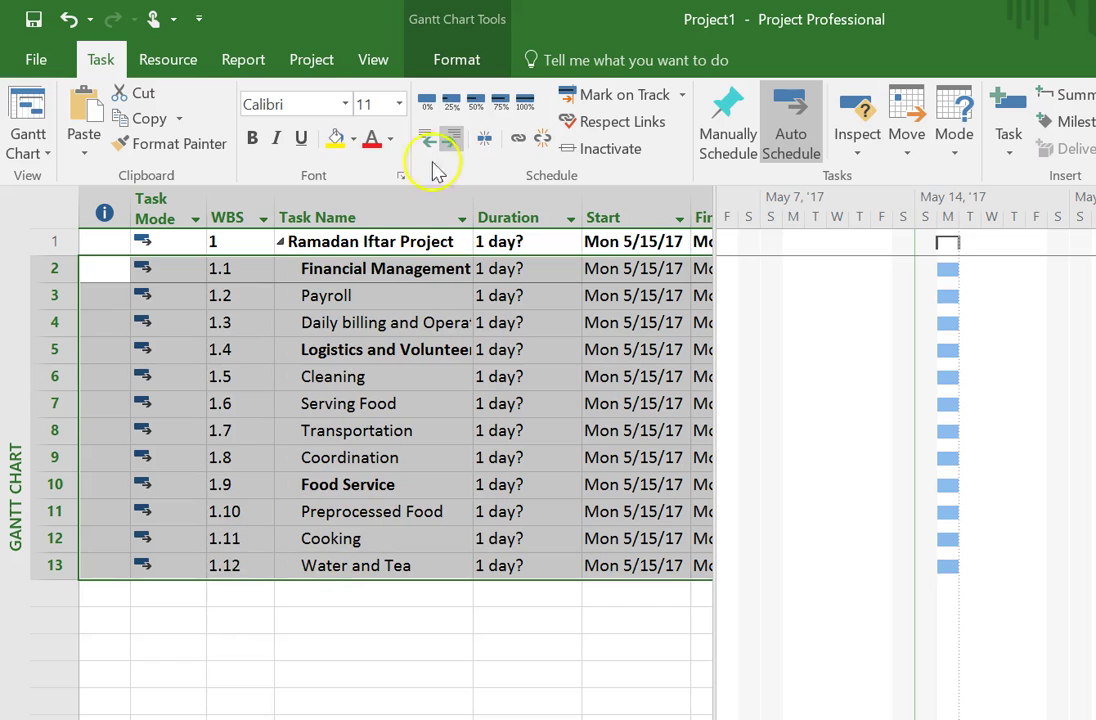
left_click(338, 646)
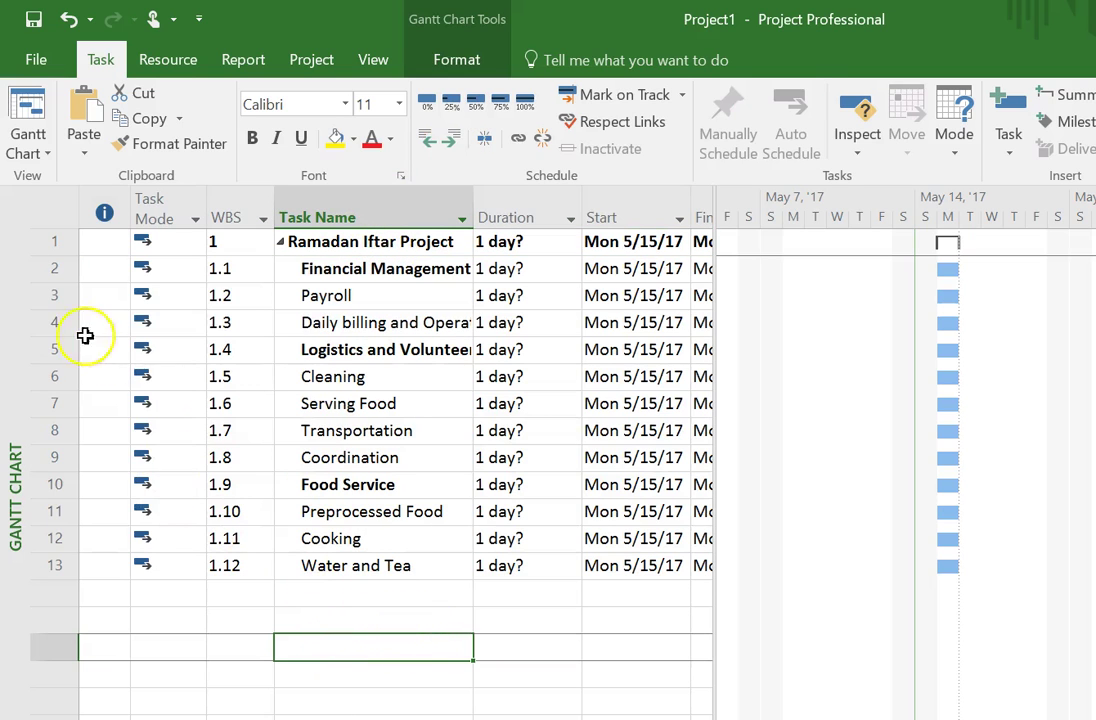
- Indent the non-bold tasks one more level beneath their bold headings Financial Management, Logistics and Volunteers, and Food Service
left_click_drag(37, 296, 37, 322)
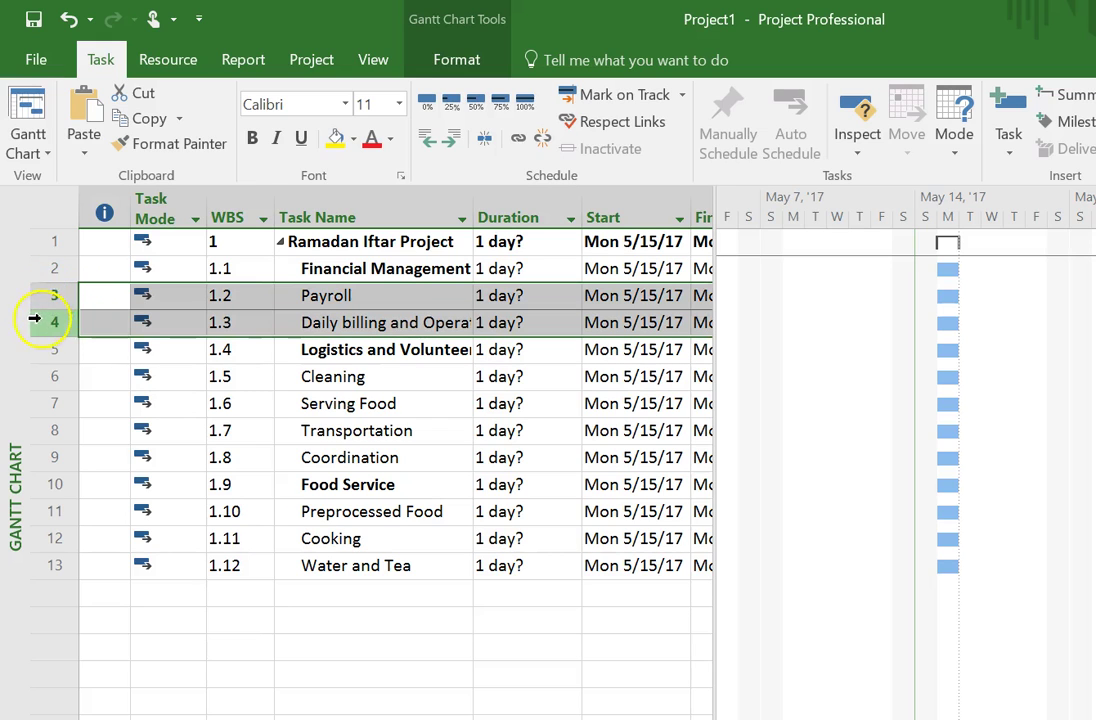
left_click(454, 140)
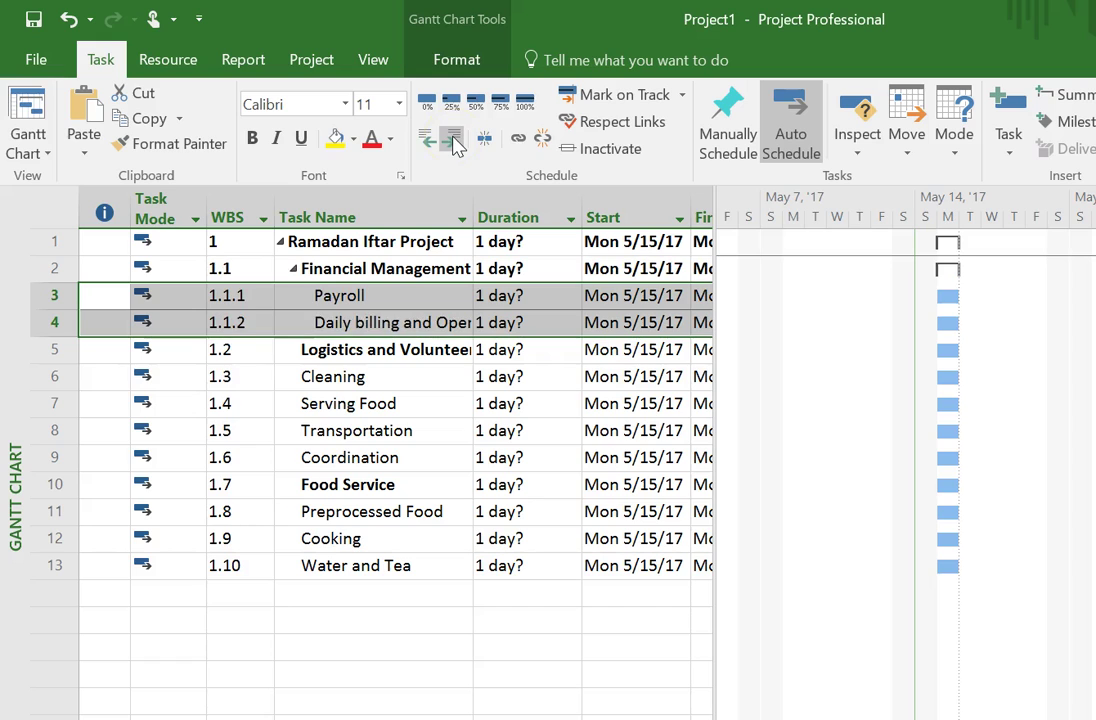
left_click_drag(32, 373, 42, 453)
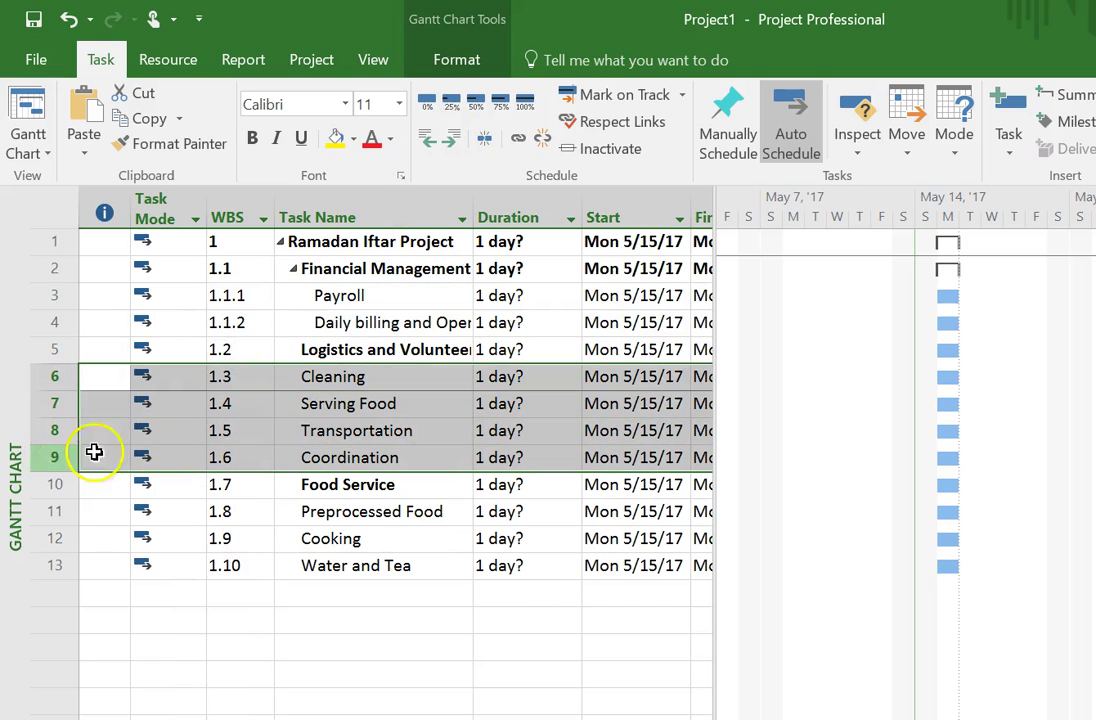
left_click(453, 142)
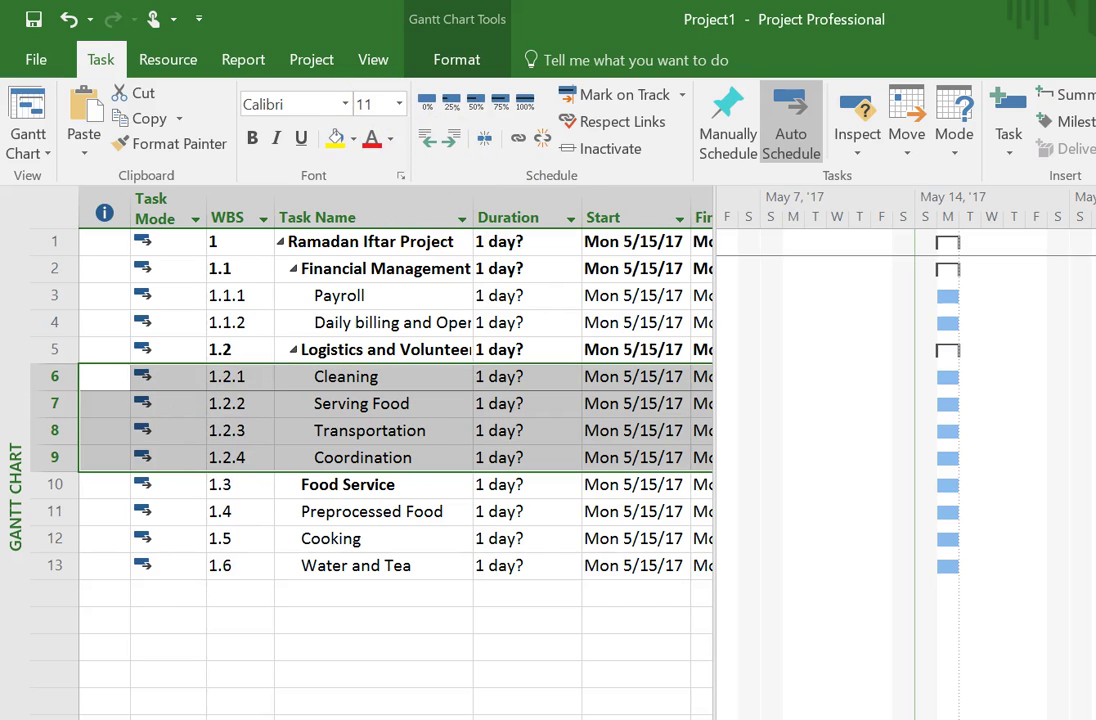
left_click_drag(48, 510, 33, 558)
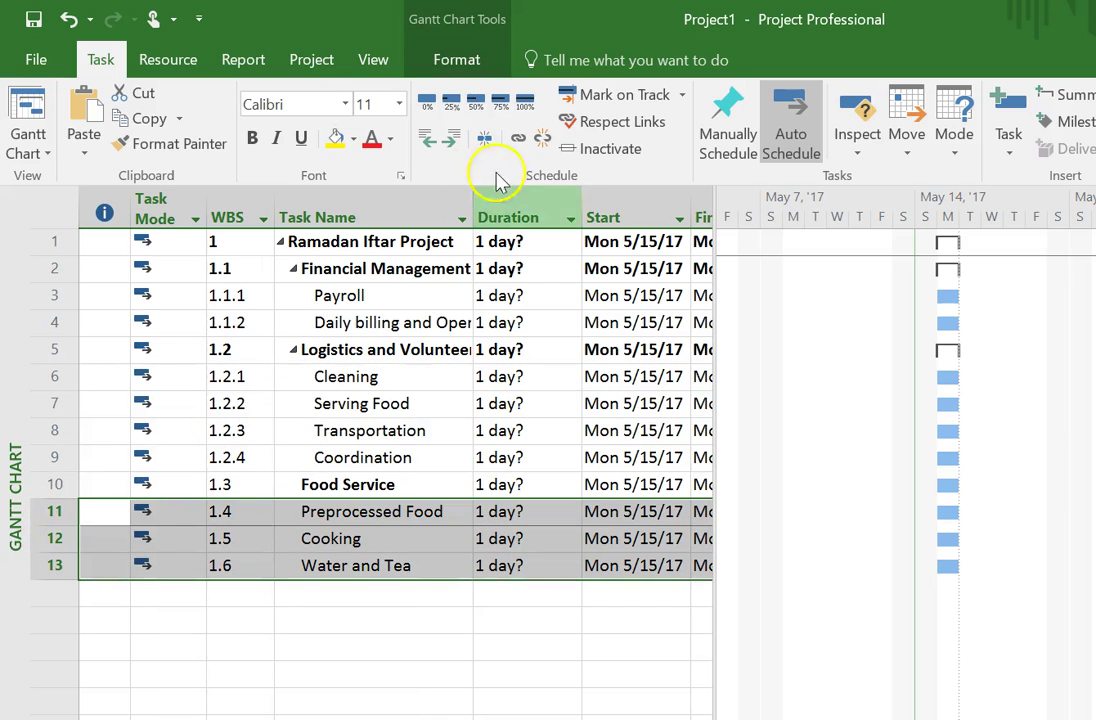
left_click(453, 142)
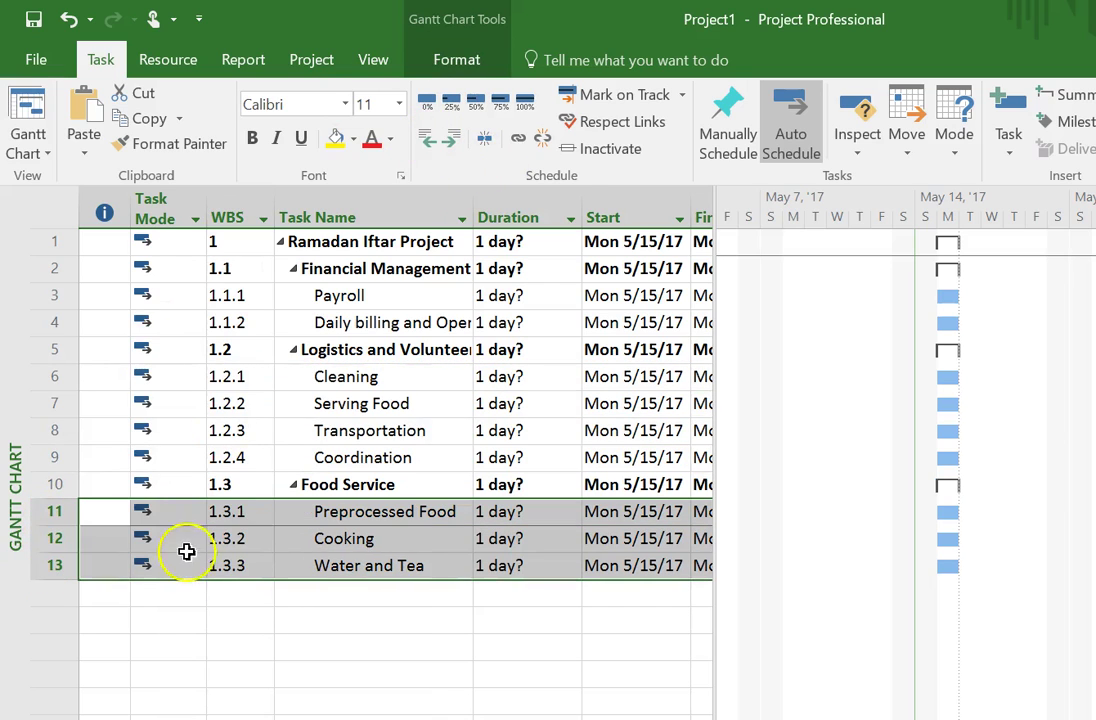
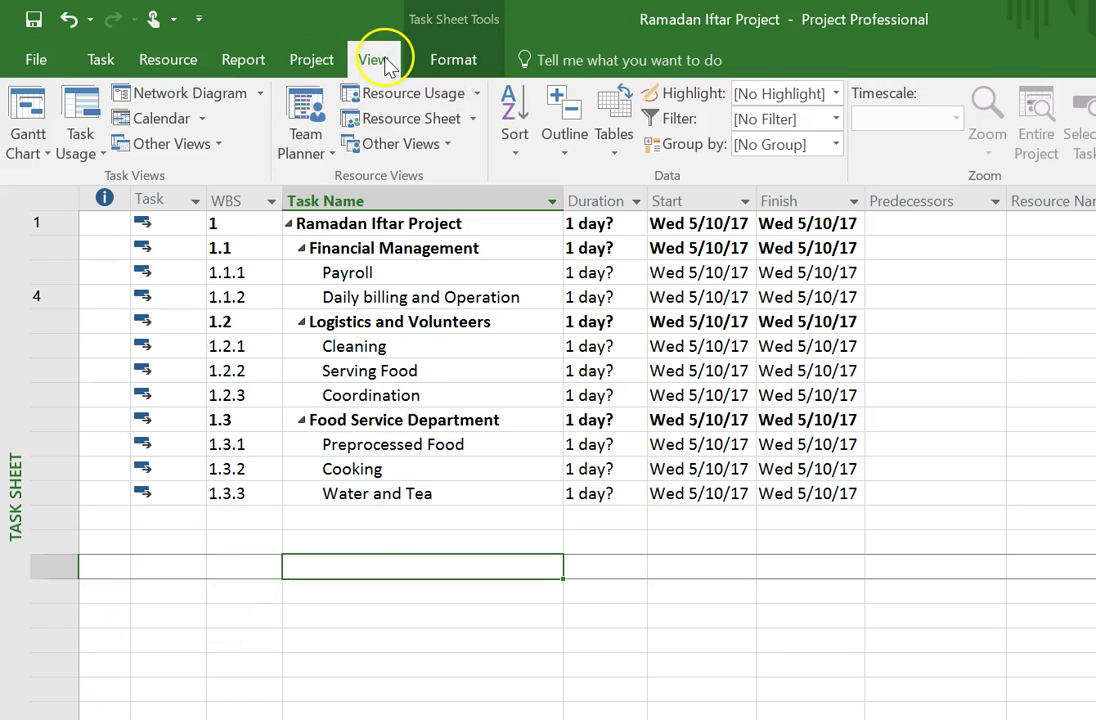
- View the Ramadan Iftar Project outline at Level 1 and Level 2, and restore the display of all subtasks
left_click(566, 151)
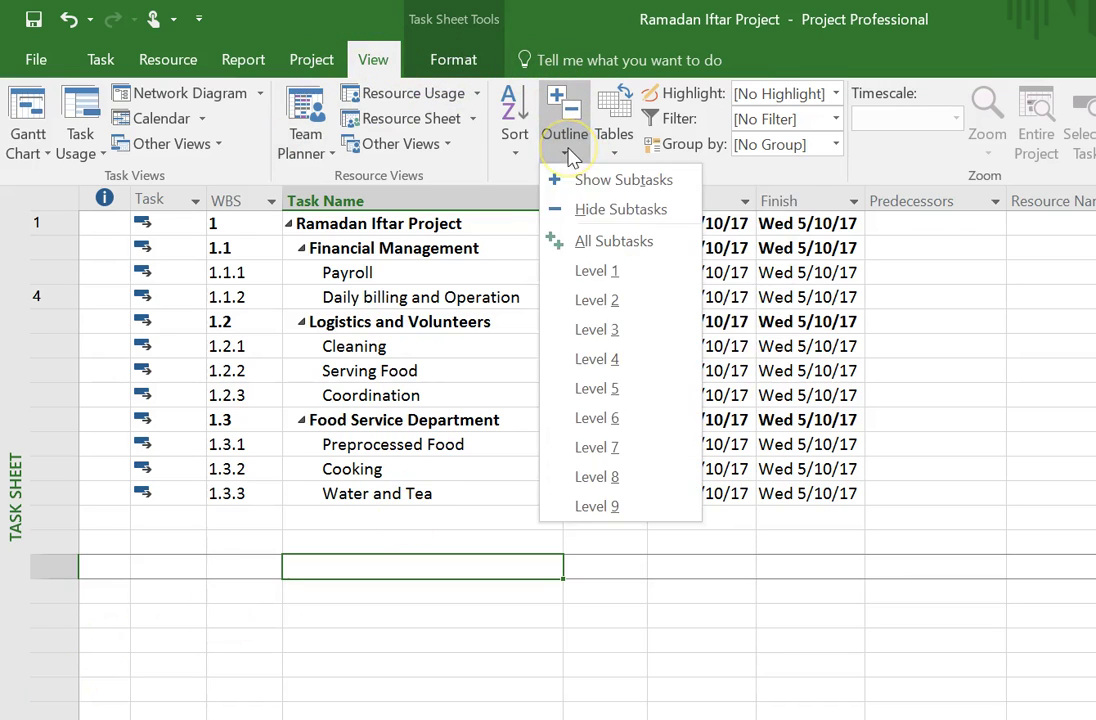
left_click(595, 279)
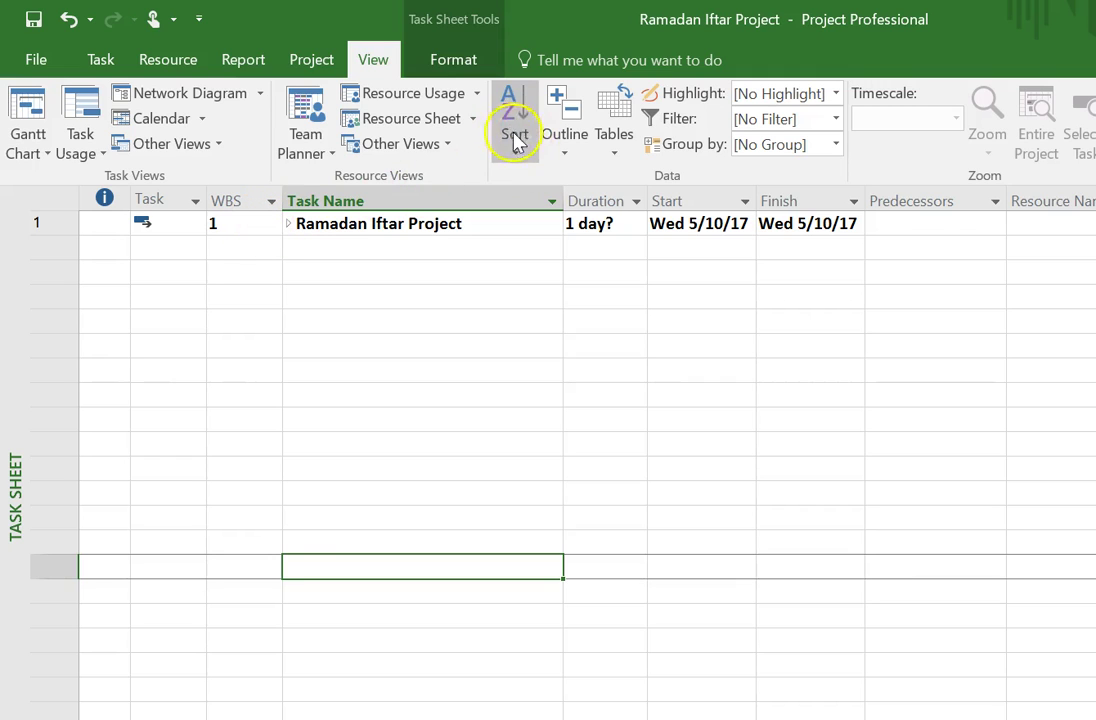
left_click(571, 164)
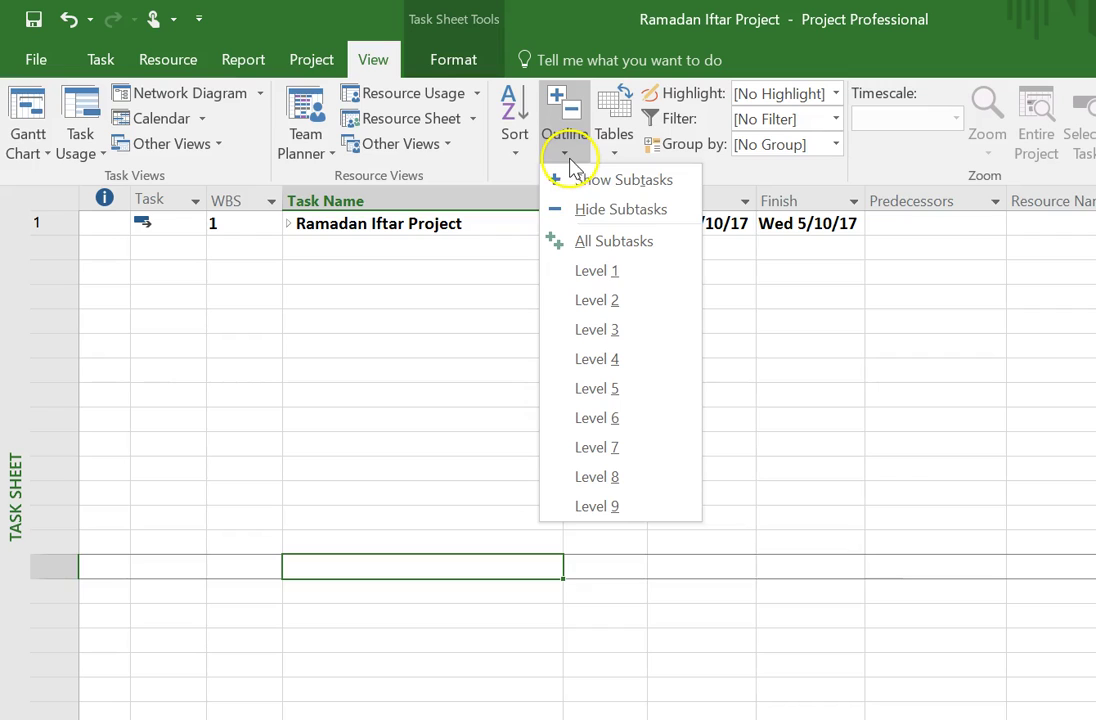
left_click(597, 274)
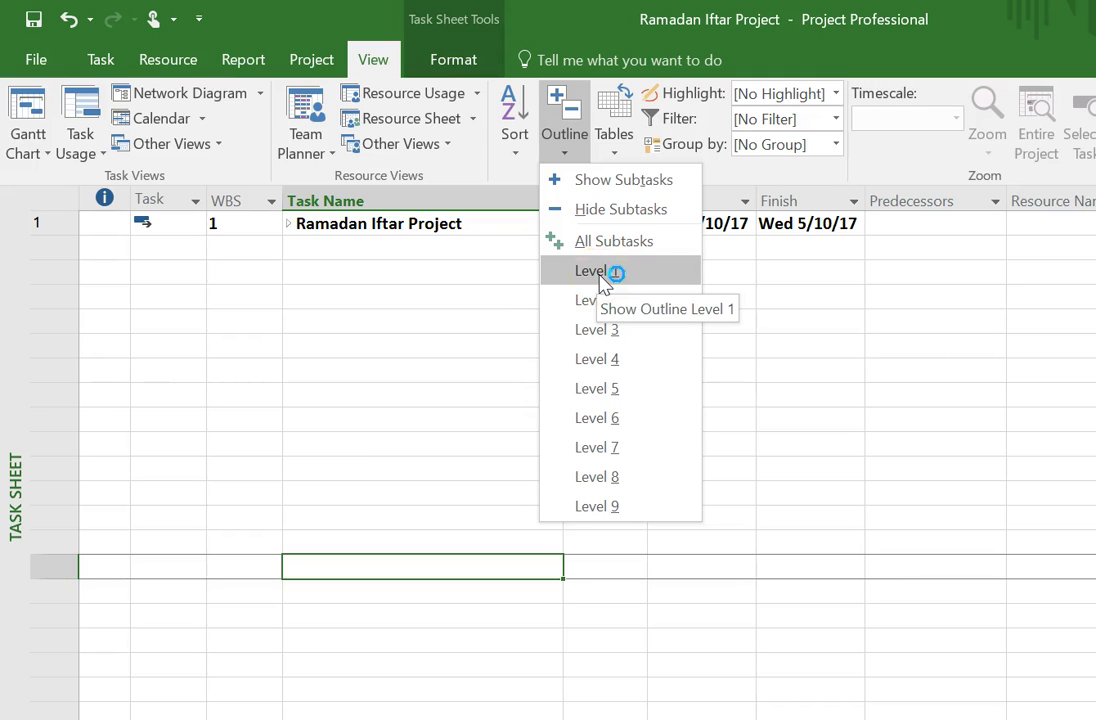
left_click(605, 296)
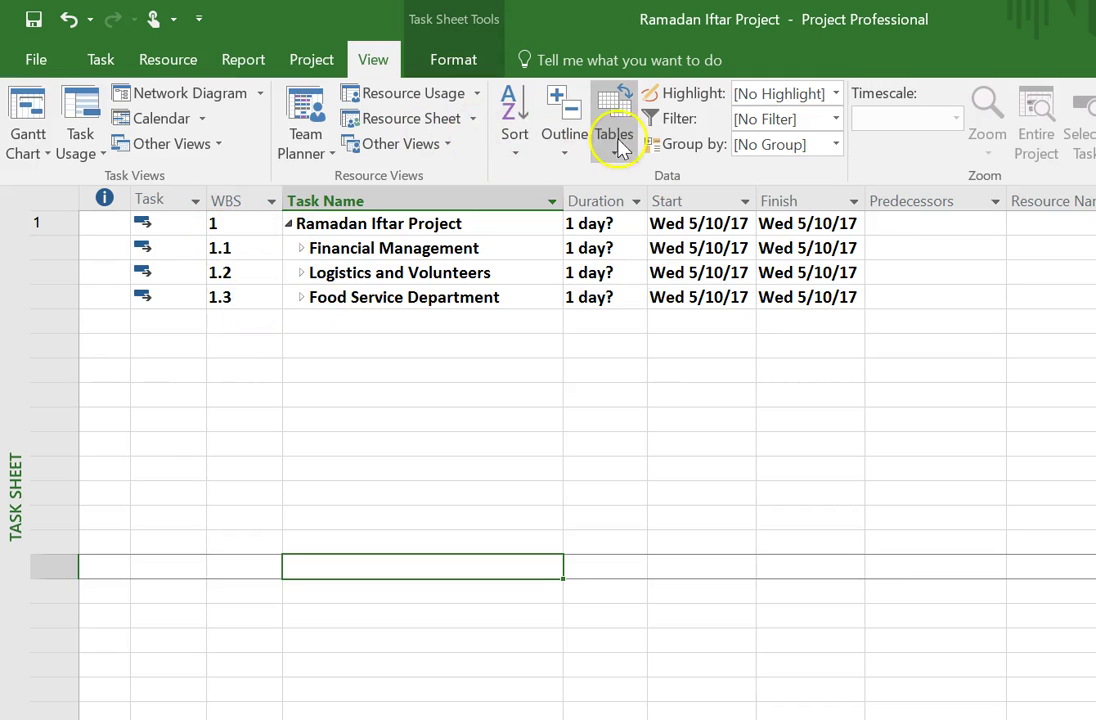
left_click(568, 142)
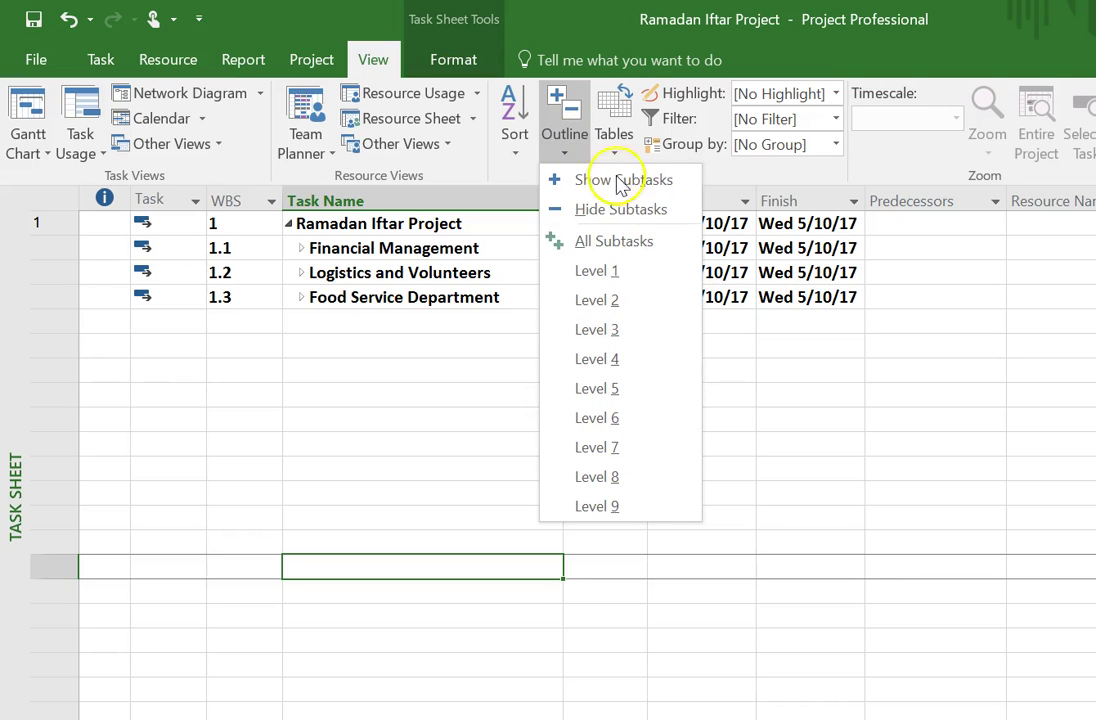
left_click(612, 243)
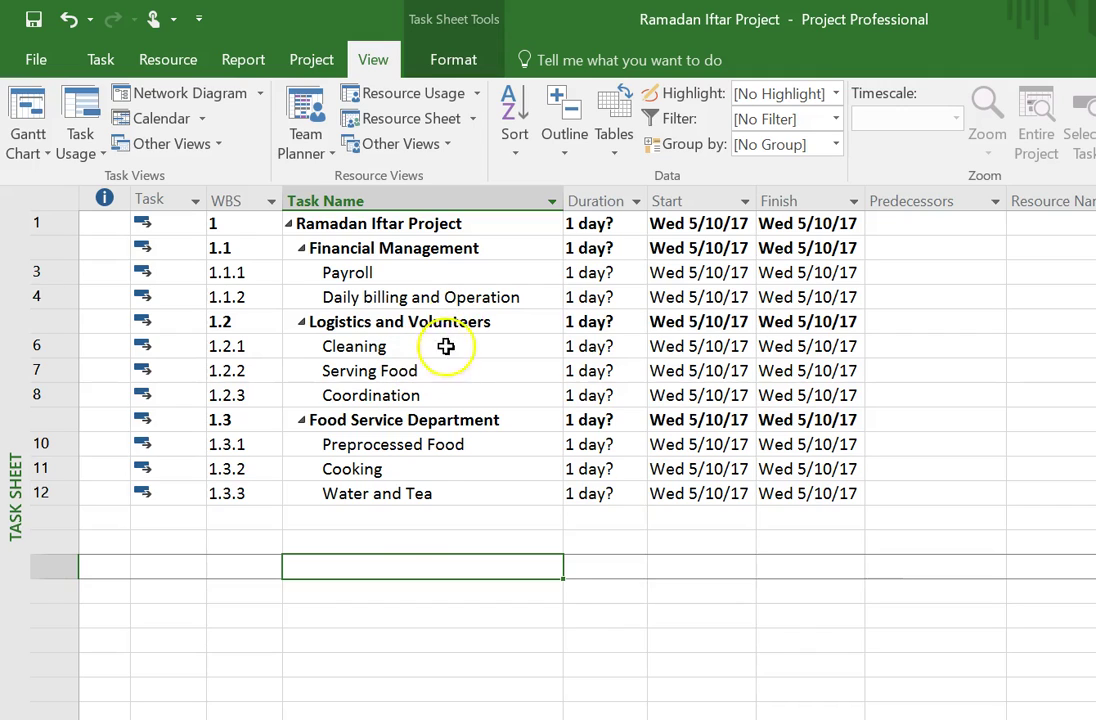
- Add a "Project Management" task below Water and Tea and outdent it to the same level as Food Service Department
left_click(367, 515)
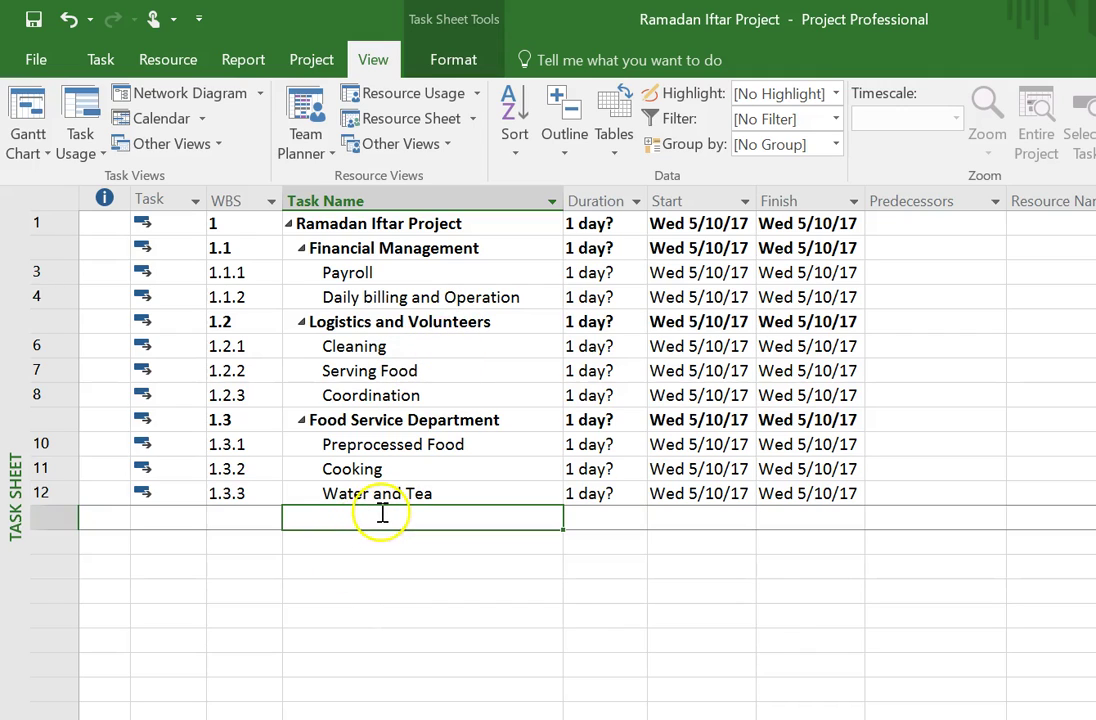
type("Proj")
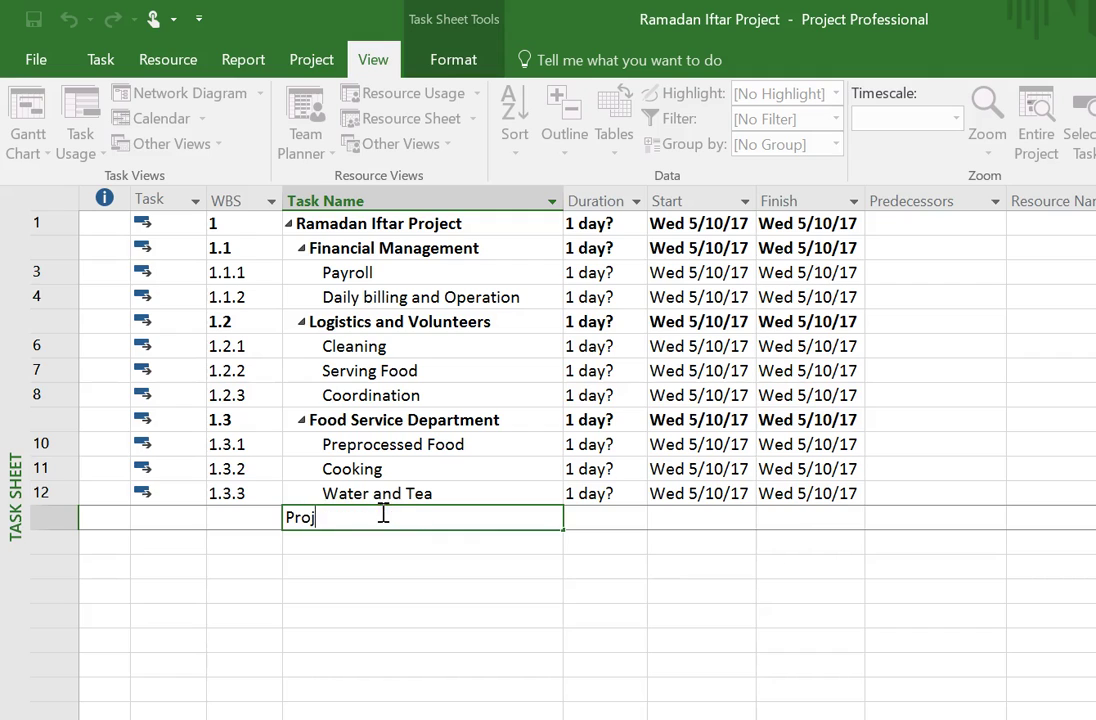
type("ect Management")
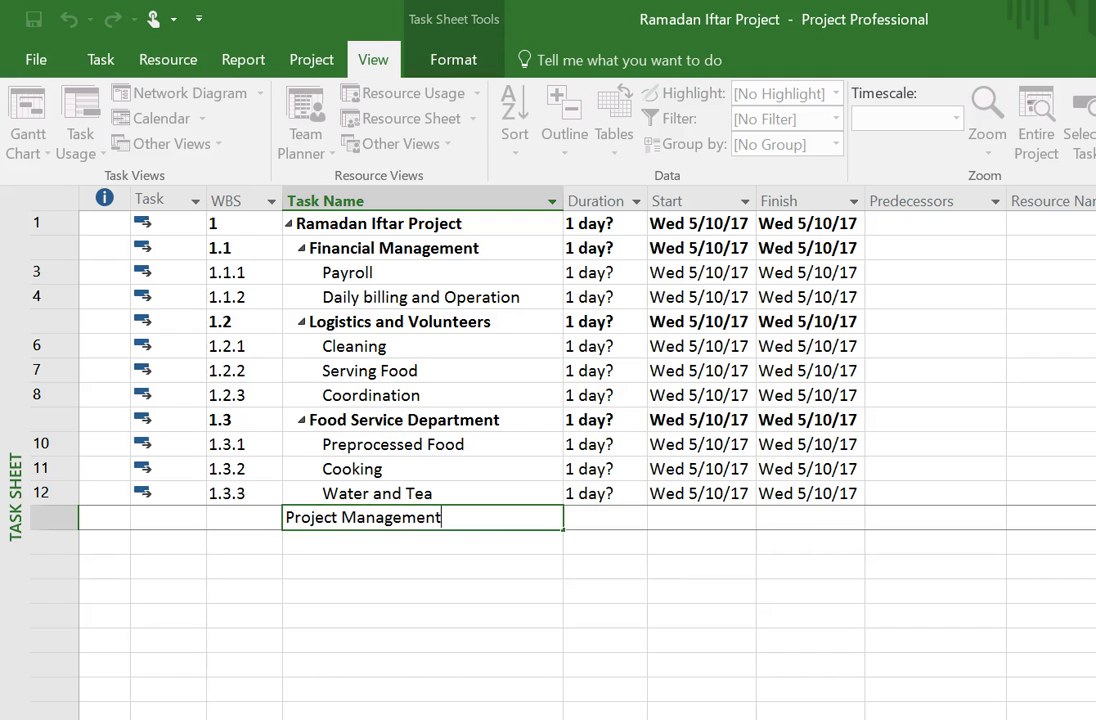
key("Return")
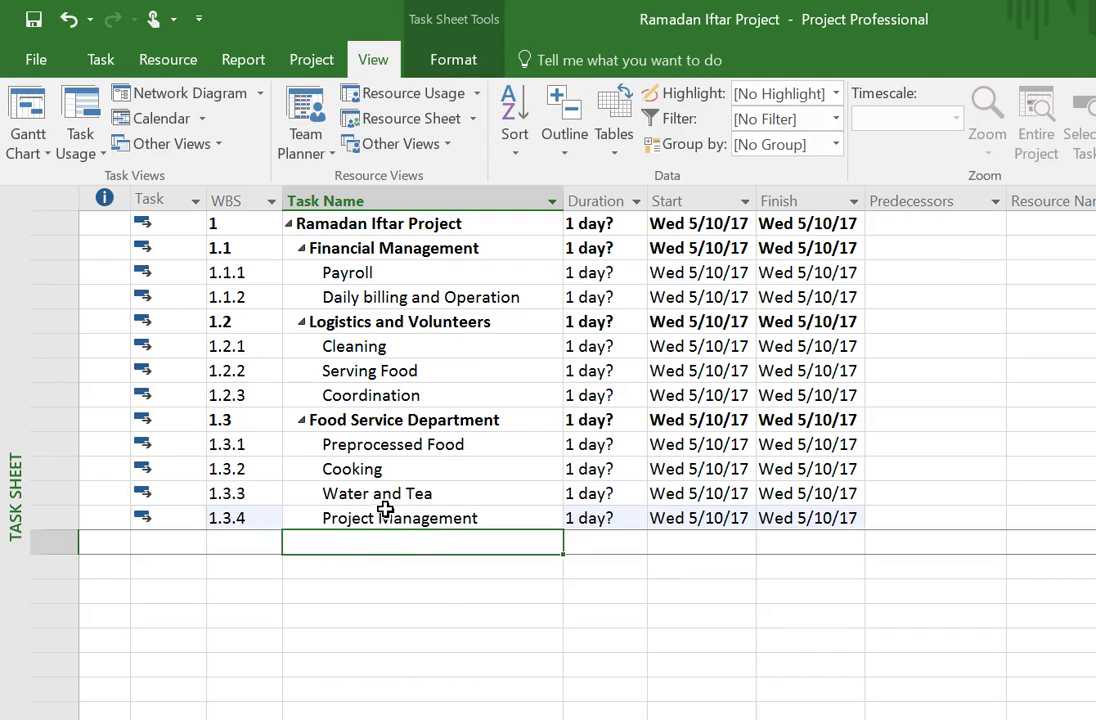
left_click(392, 517)
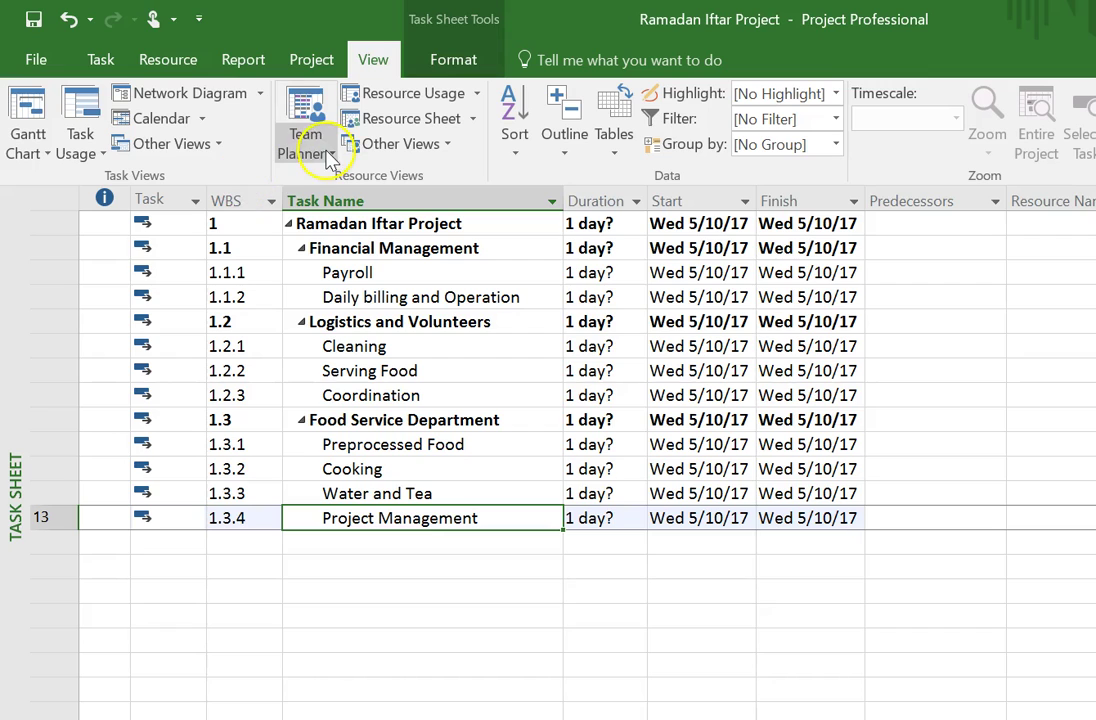
left_click(100, 60)
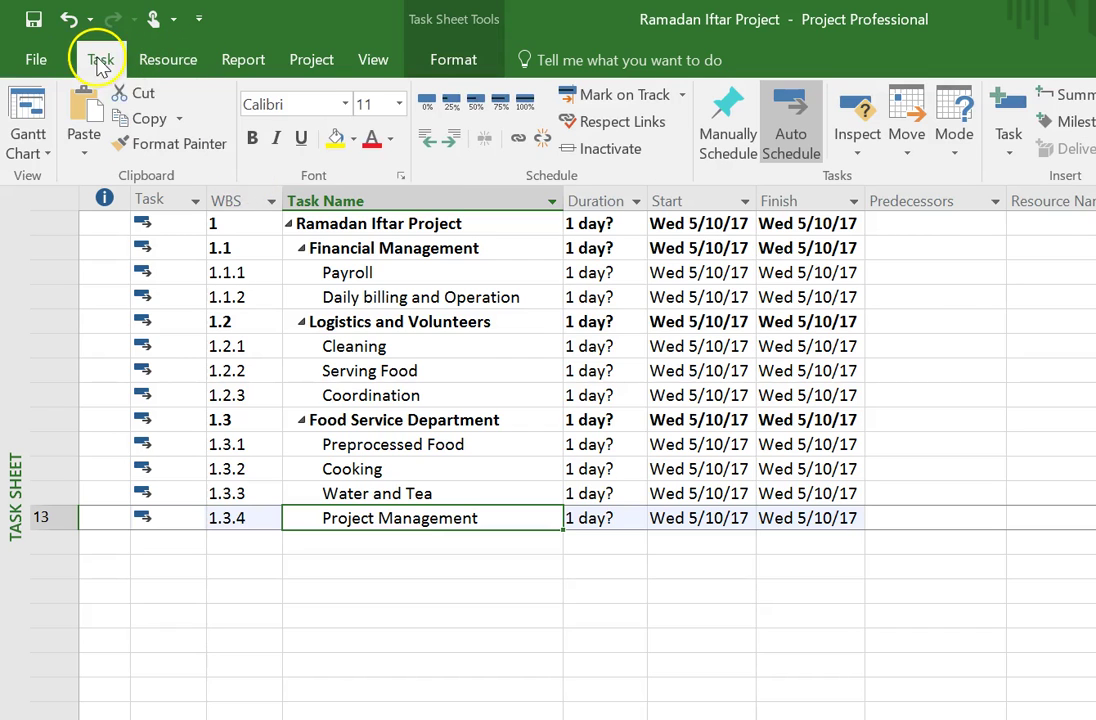
left_click(428, 142)
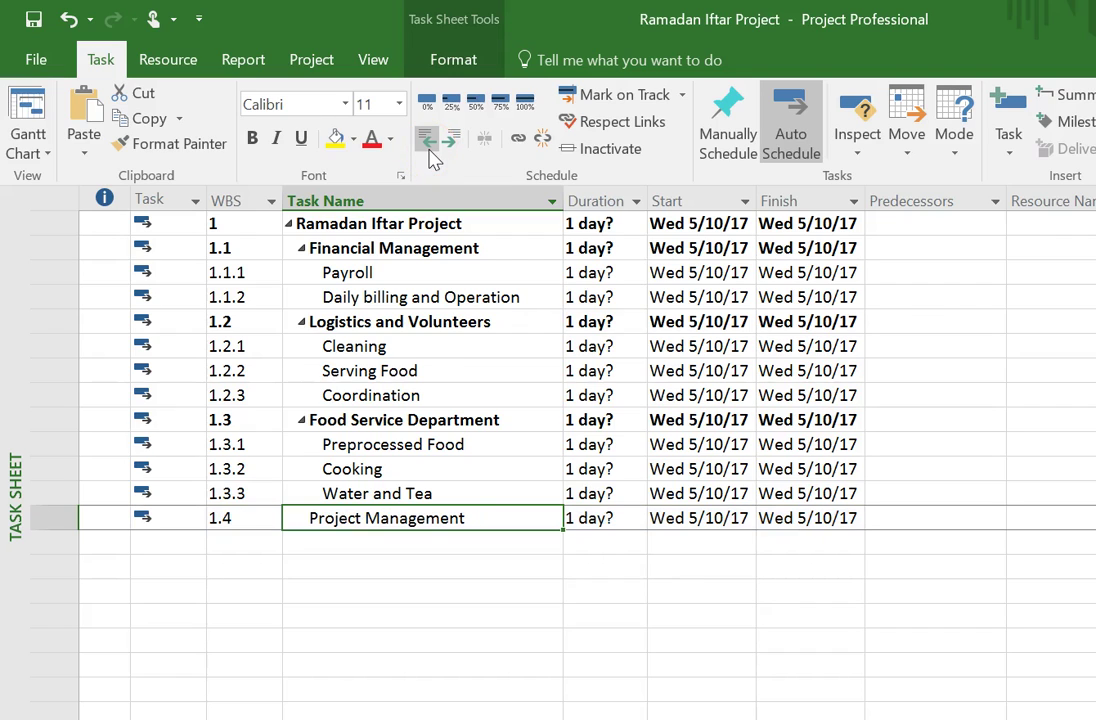
- Add an "Initiating Work" task below Project Management and indent it as a subtask of Project Management
left_click(352, 546)
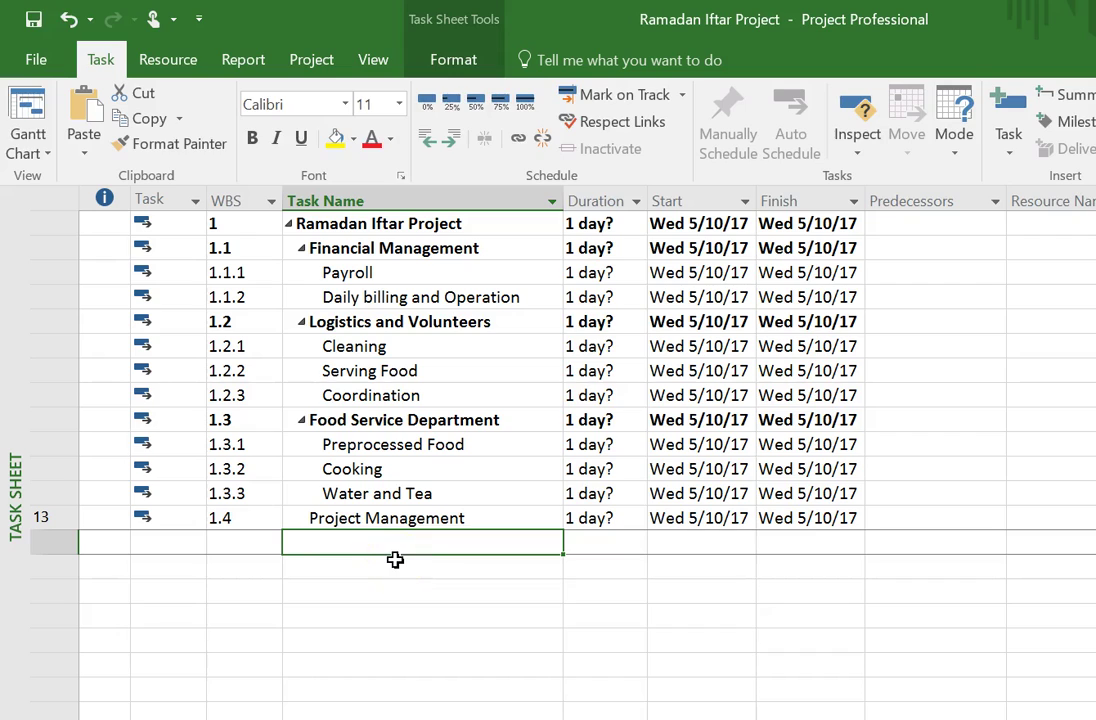
type("Initiati")
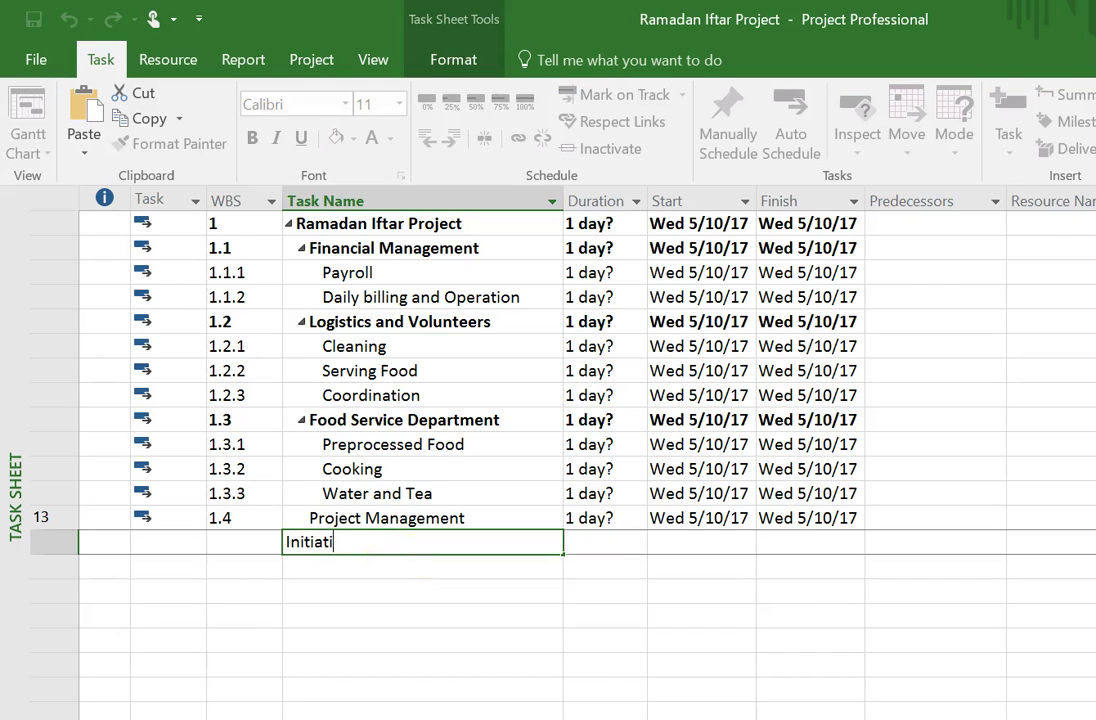
type("ong Wor")
key("Return")
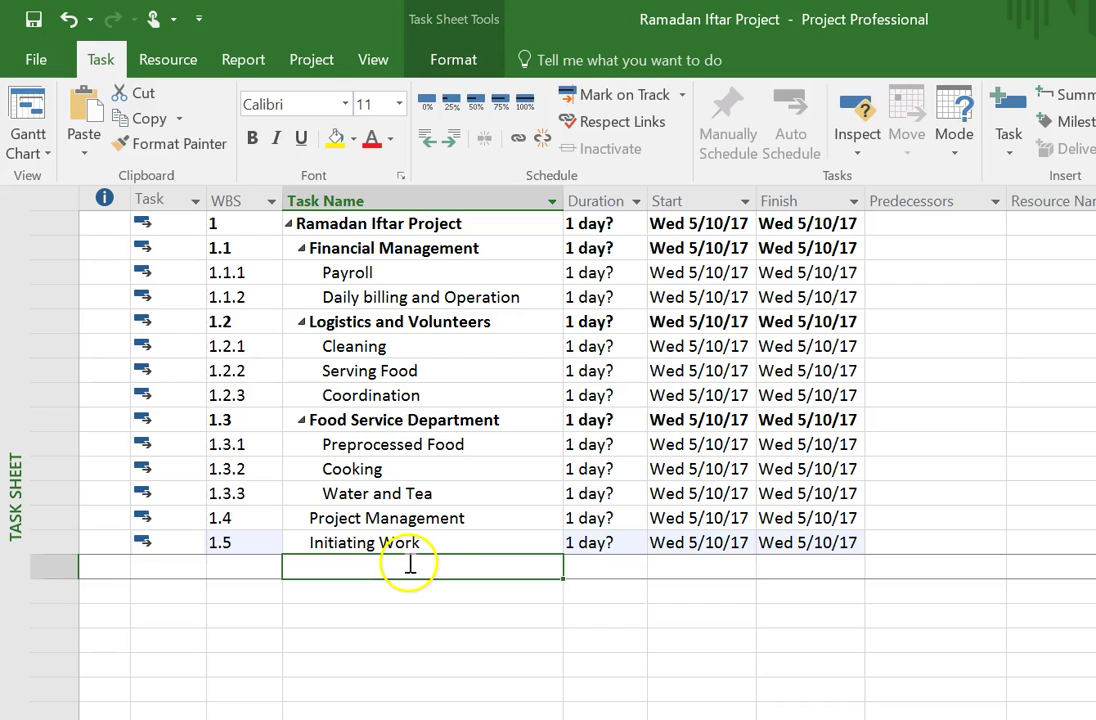
left_click(424, 560)
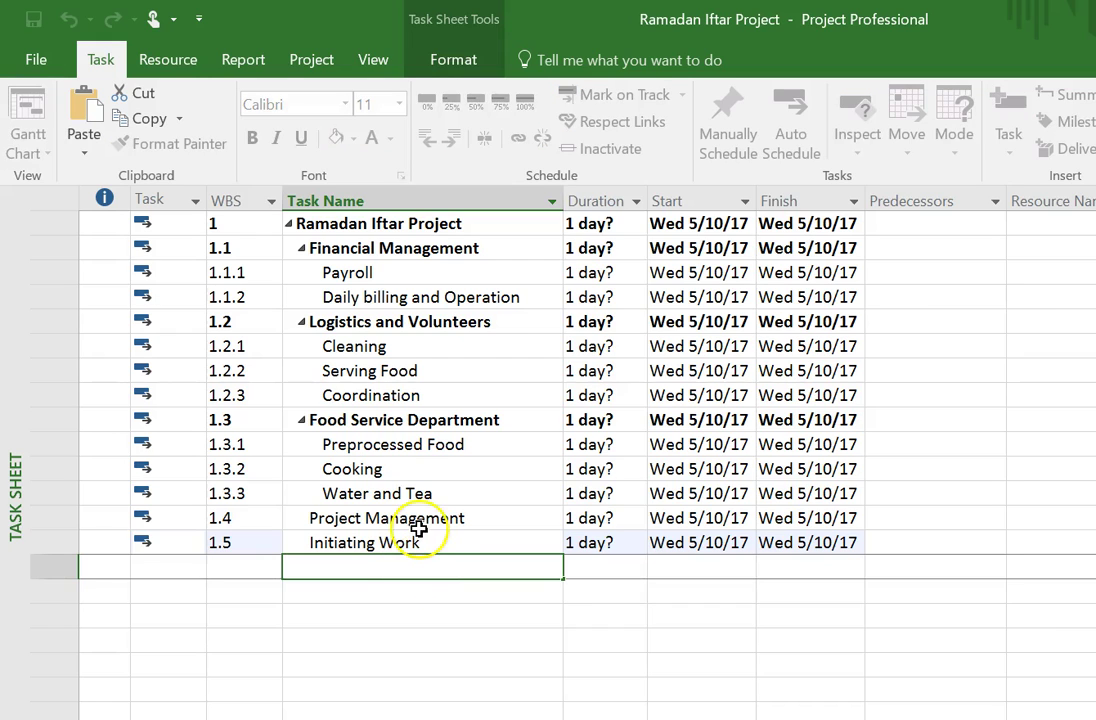
left_click(448, 545)
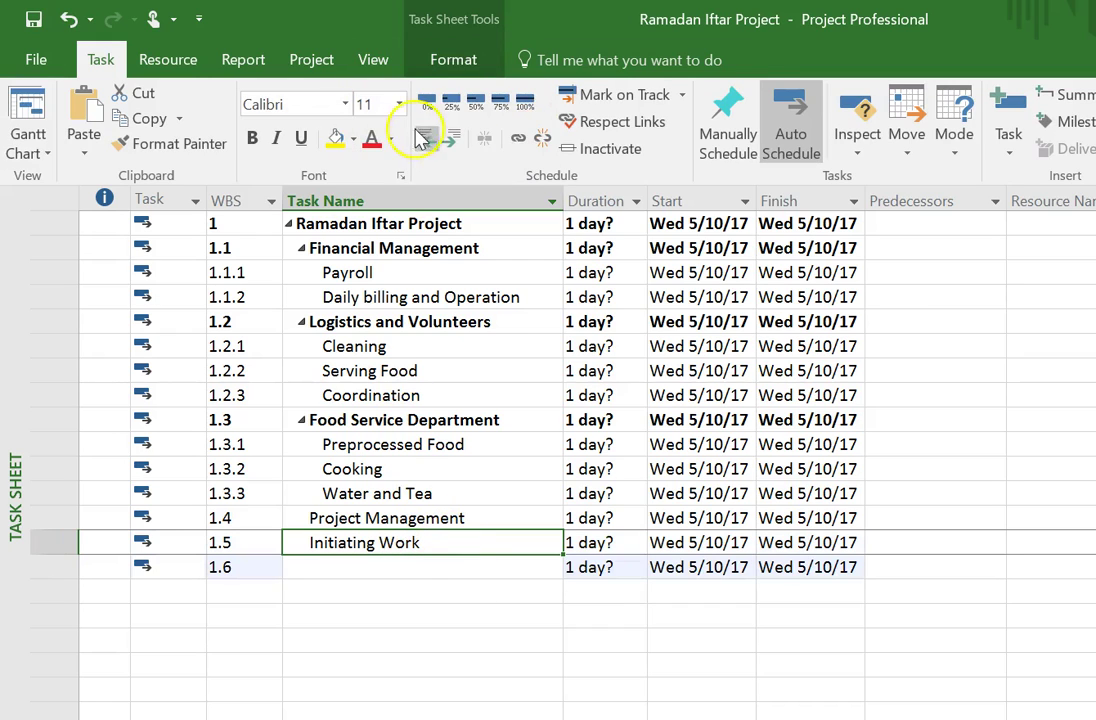
left_click(448, 140)
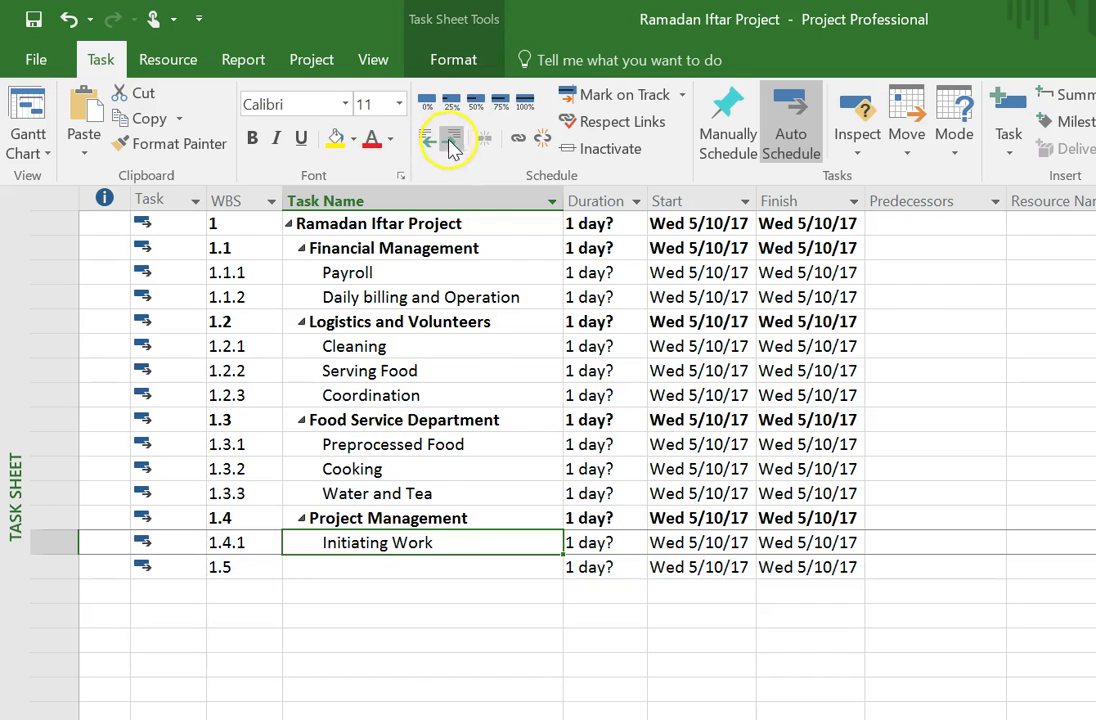
- Name the blank task below Initiating Work "Planning Work"
left_click(391, 570)
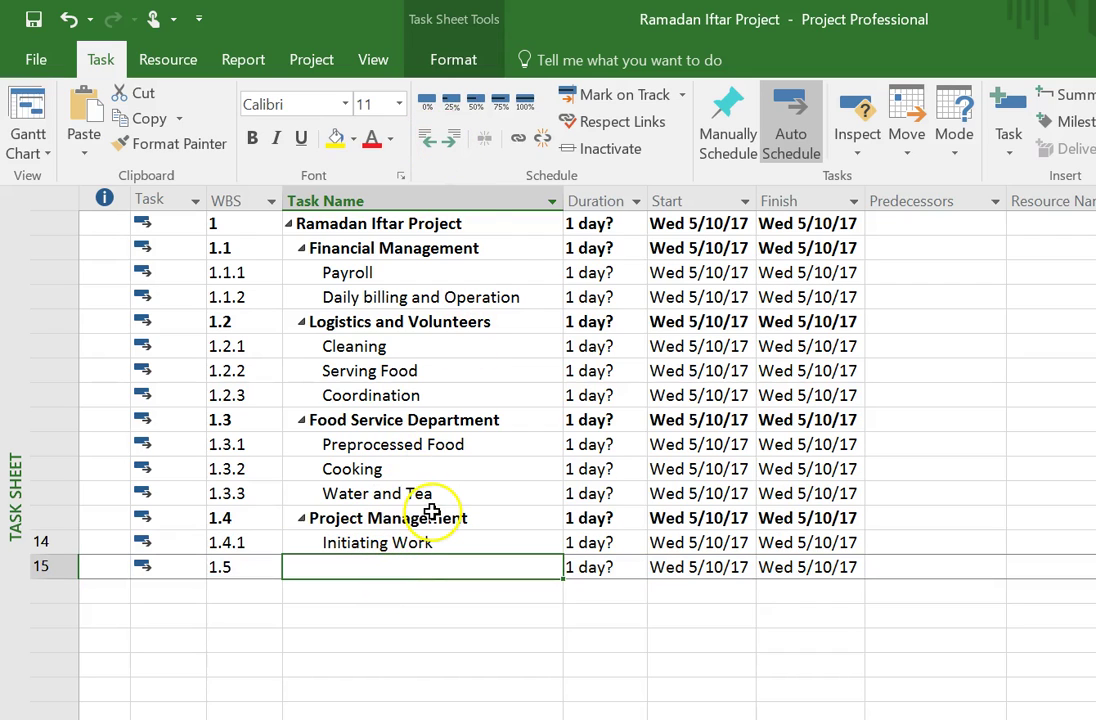
type("Planning Work")
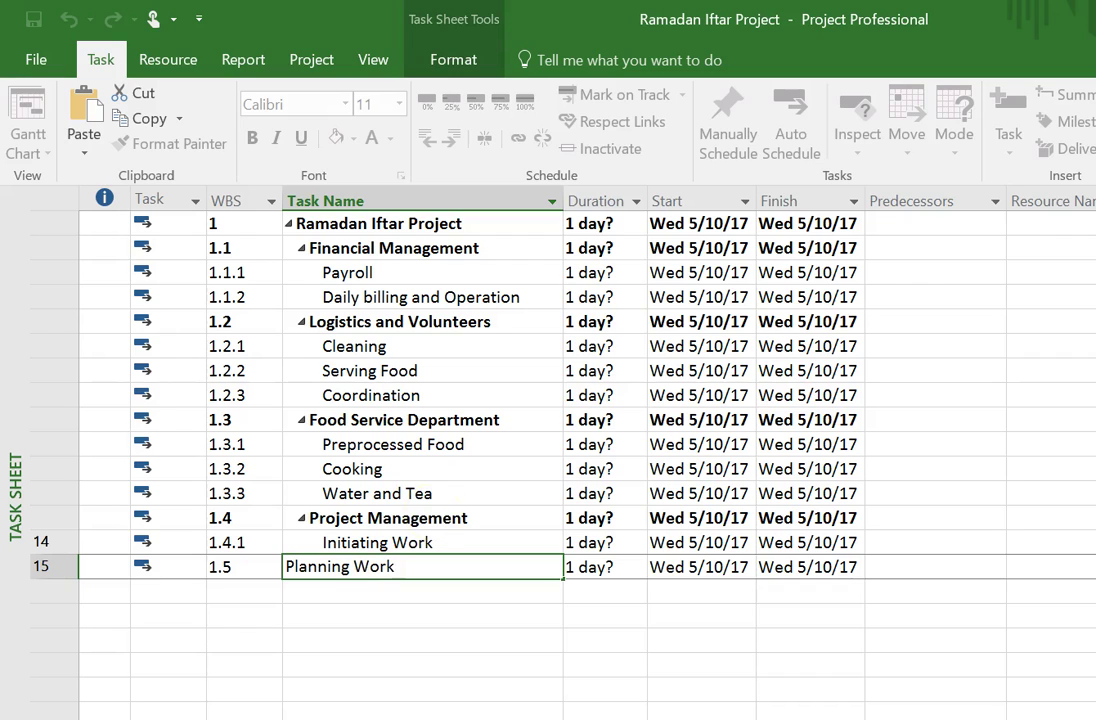
key("Return")
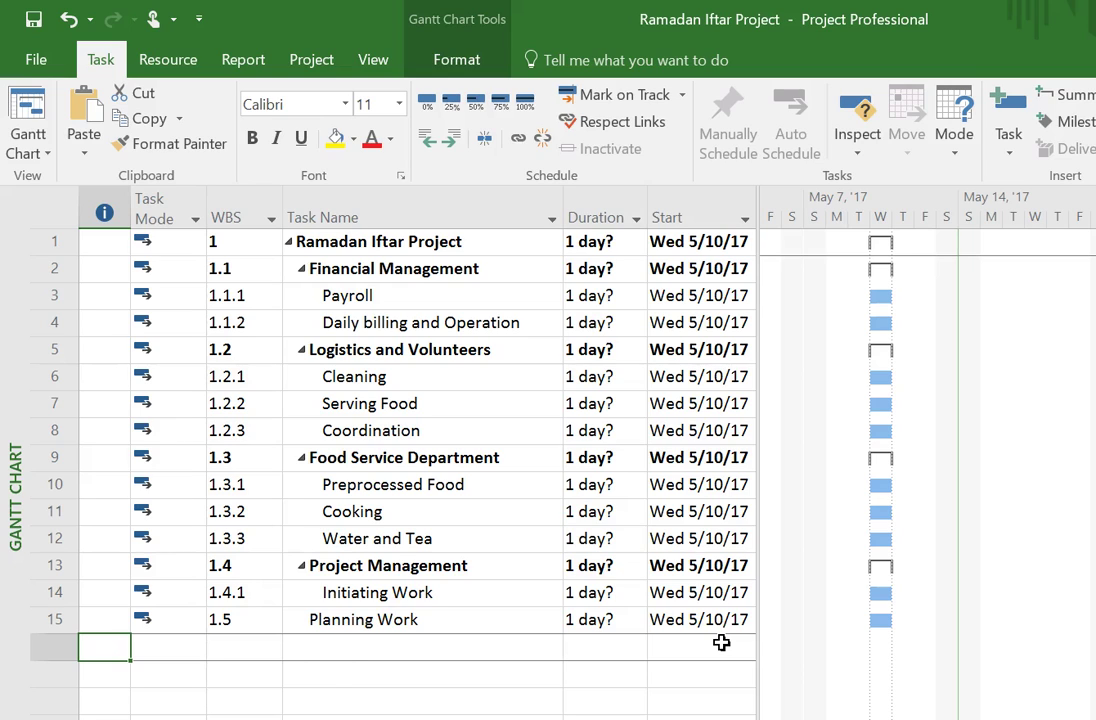
- Add two tasks named "Ramadan starts" and "Ramadan Ends" below Planning Work
left_click(325, 650)
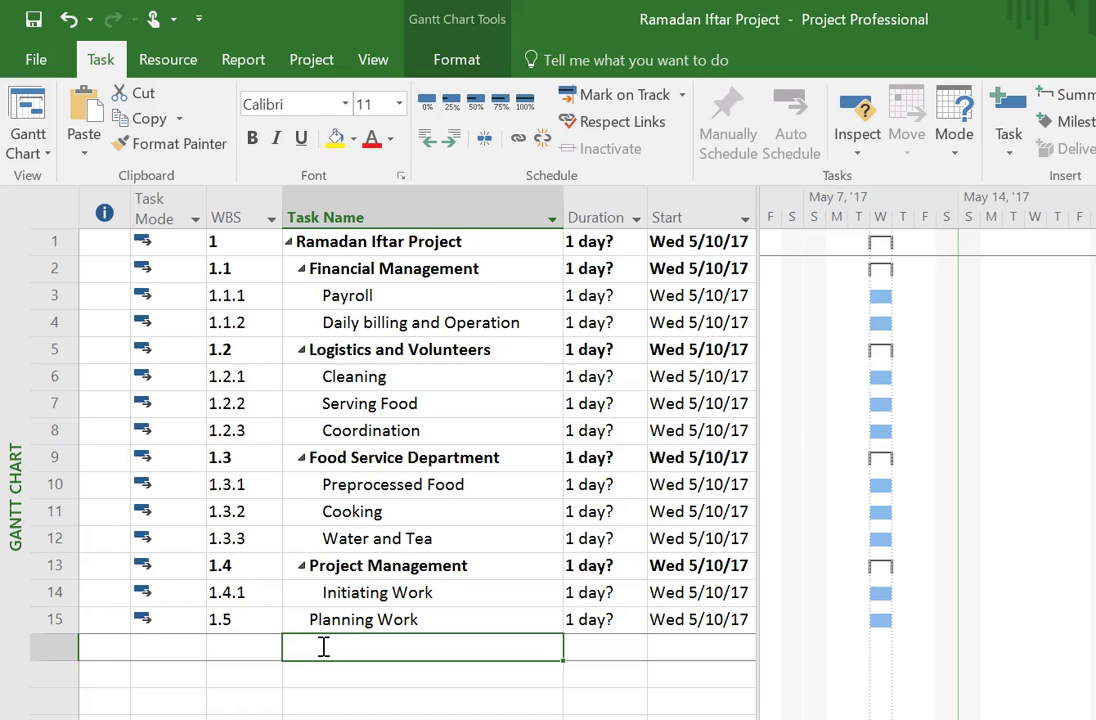
left_click(323, 648)
type("Ra")
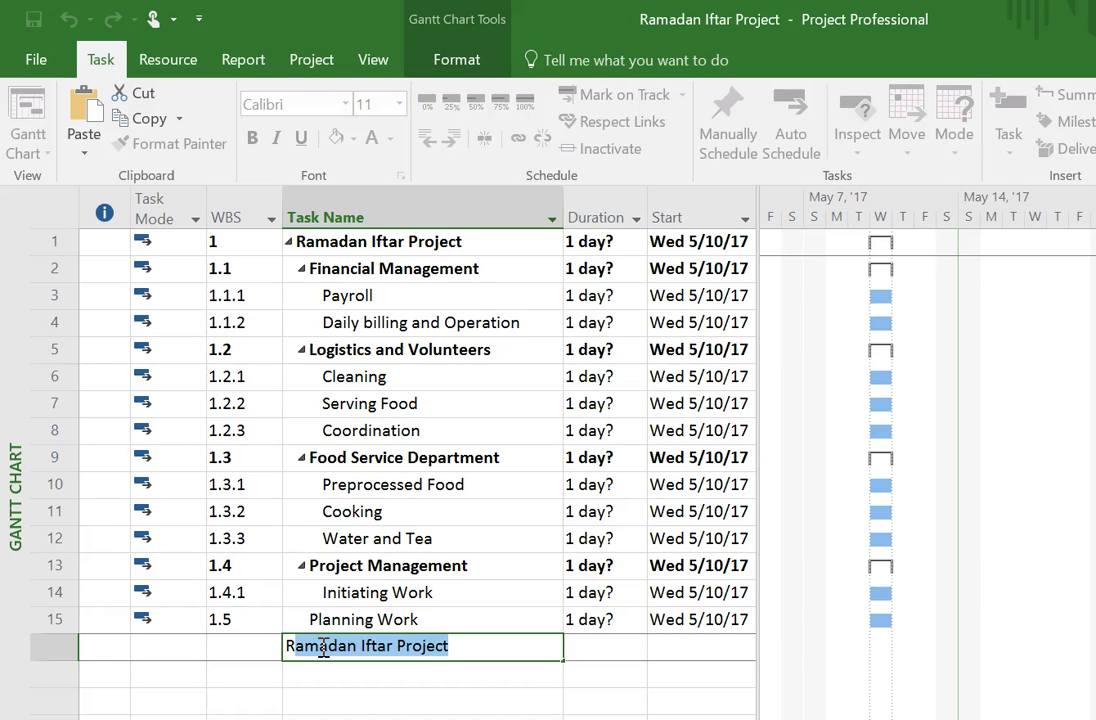
type("ma")
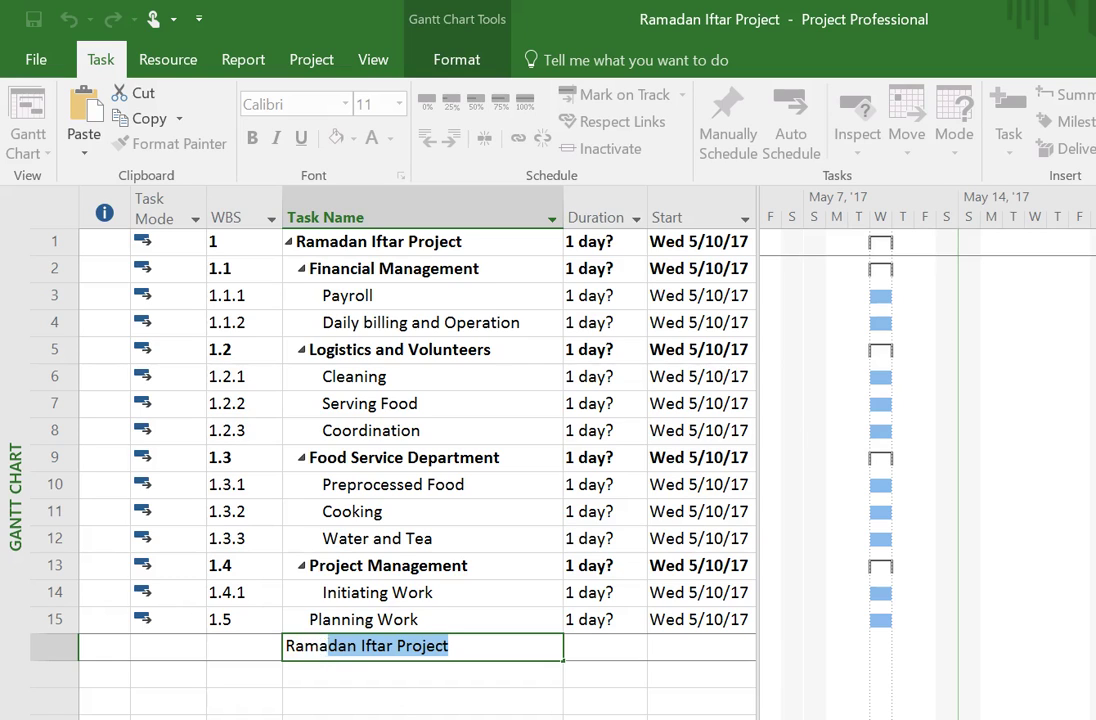
type("dan starts")
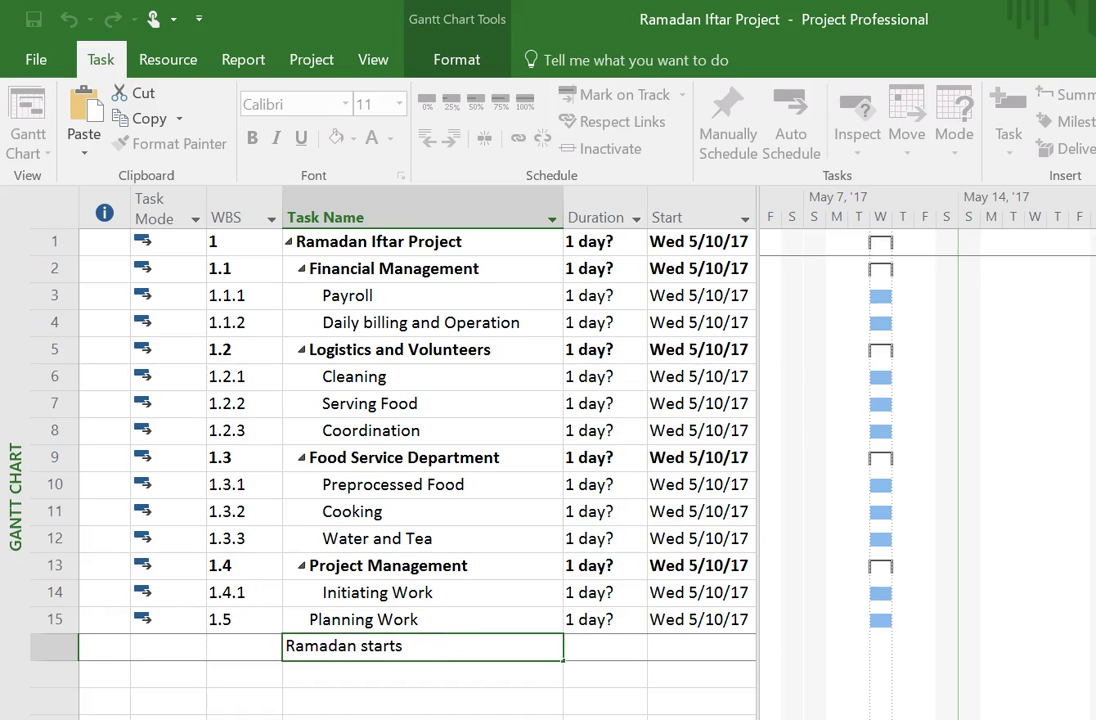
key("Return")
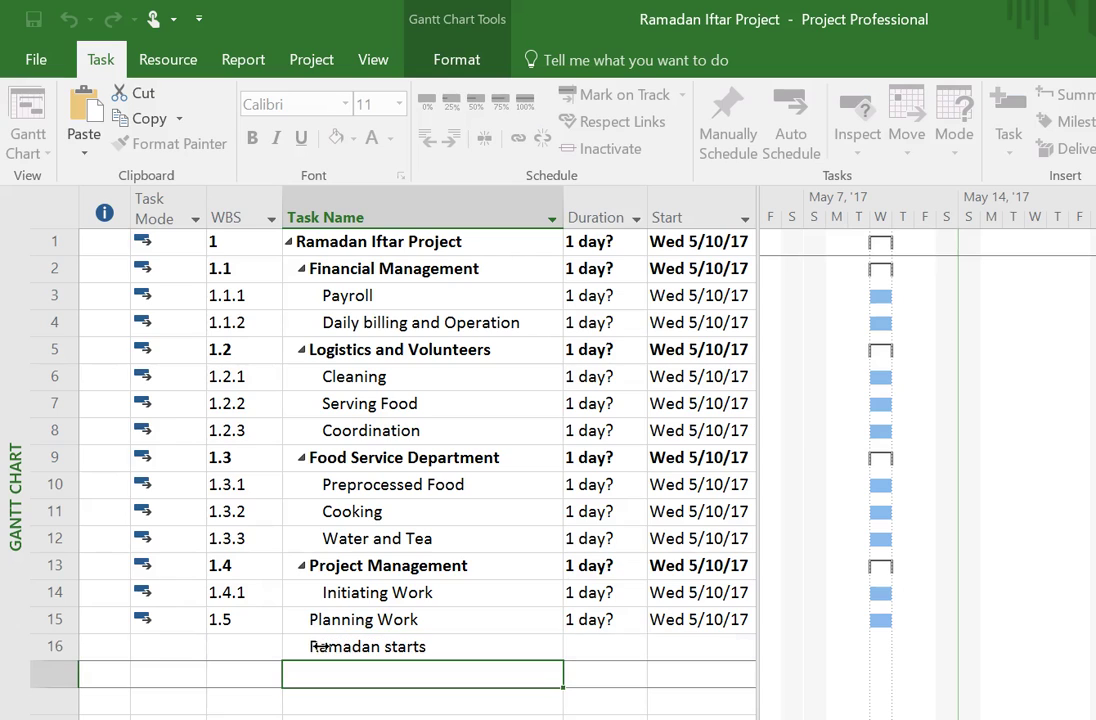
type("Ra")
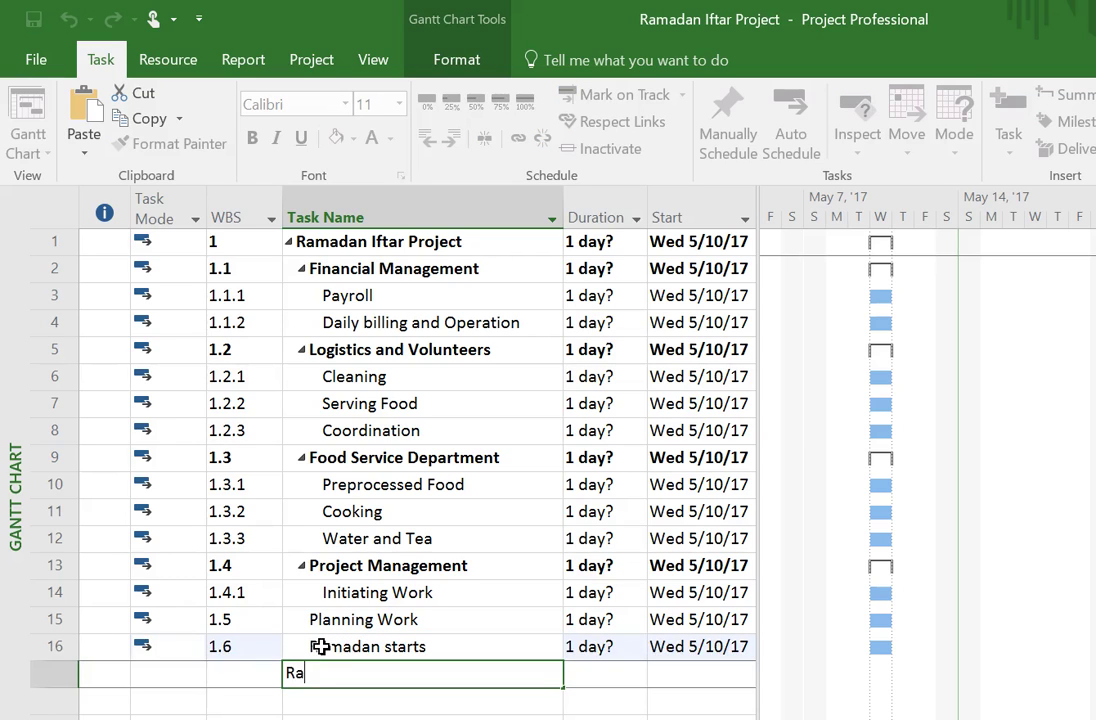
type("madan Ends")
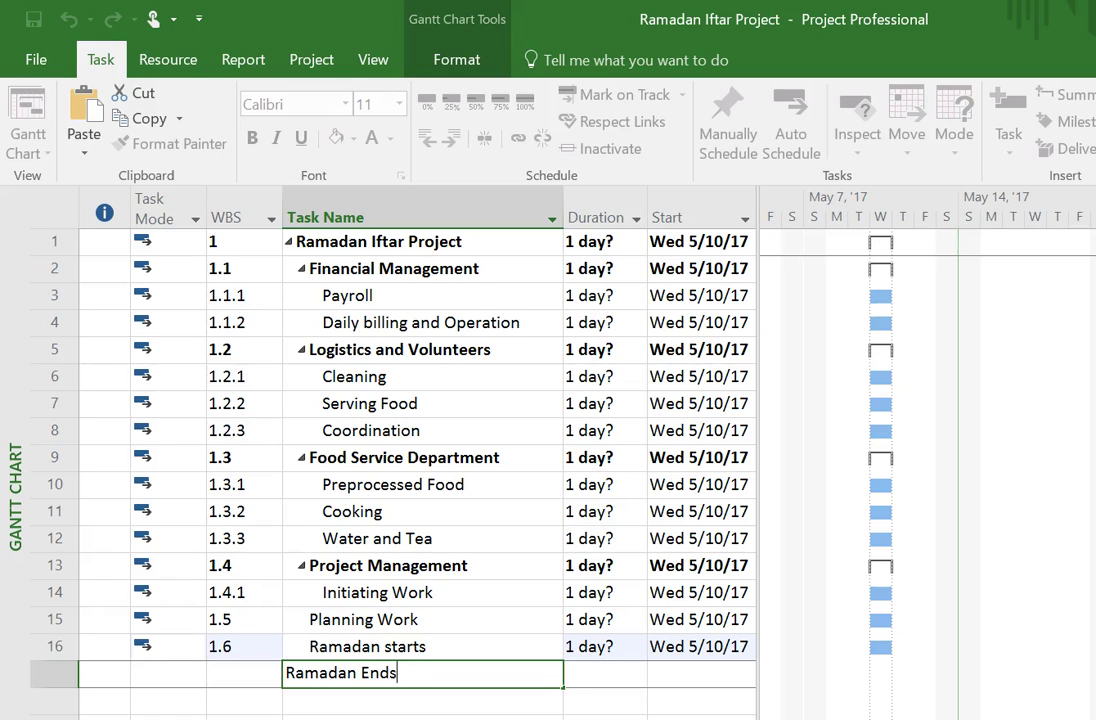
key("Return")
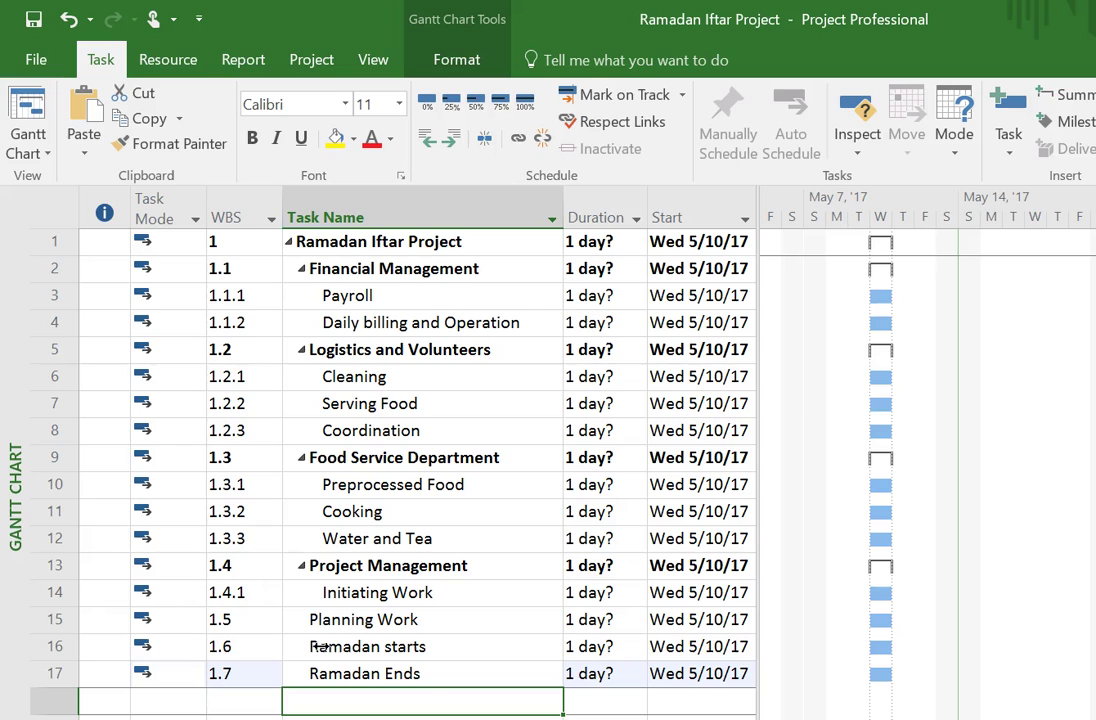
- Turn Ramadan starts and Ramadan Ends into milestones by setting both durations to 0 days
left_click(592, 647)
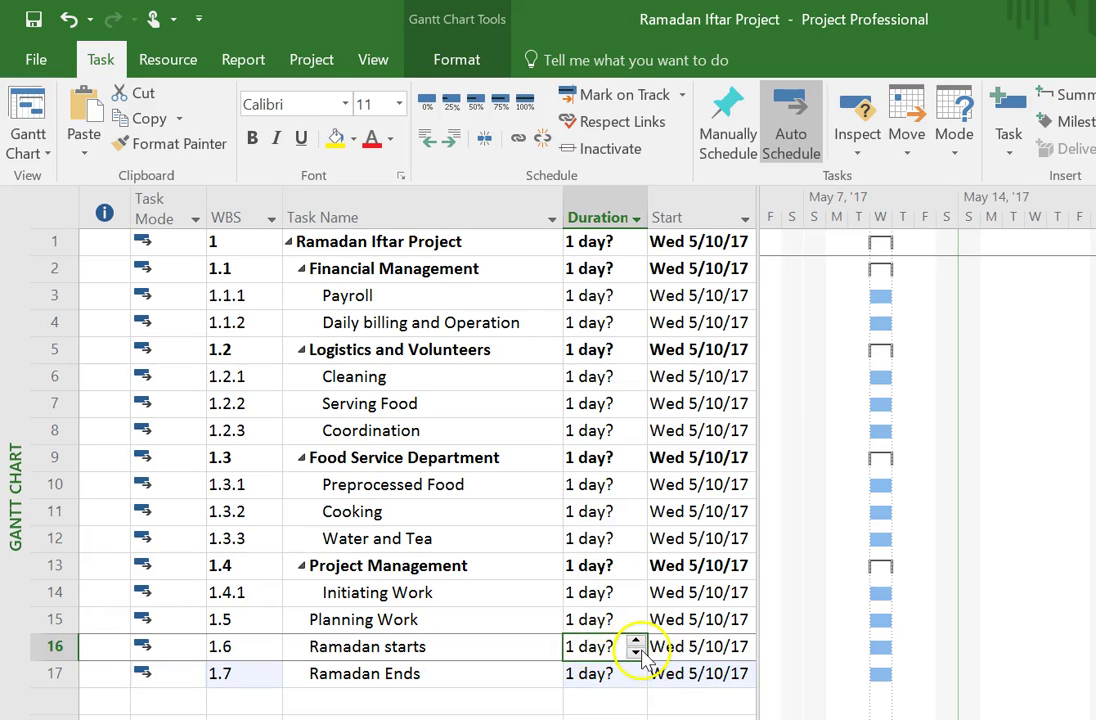
left_click(636, 653)
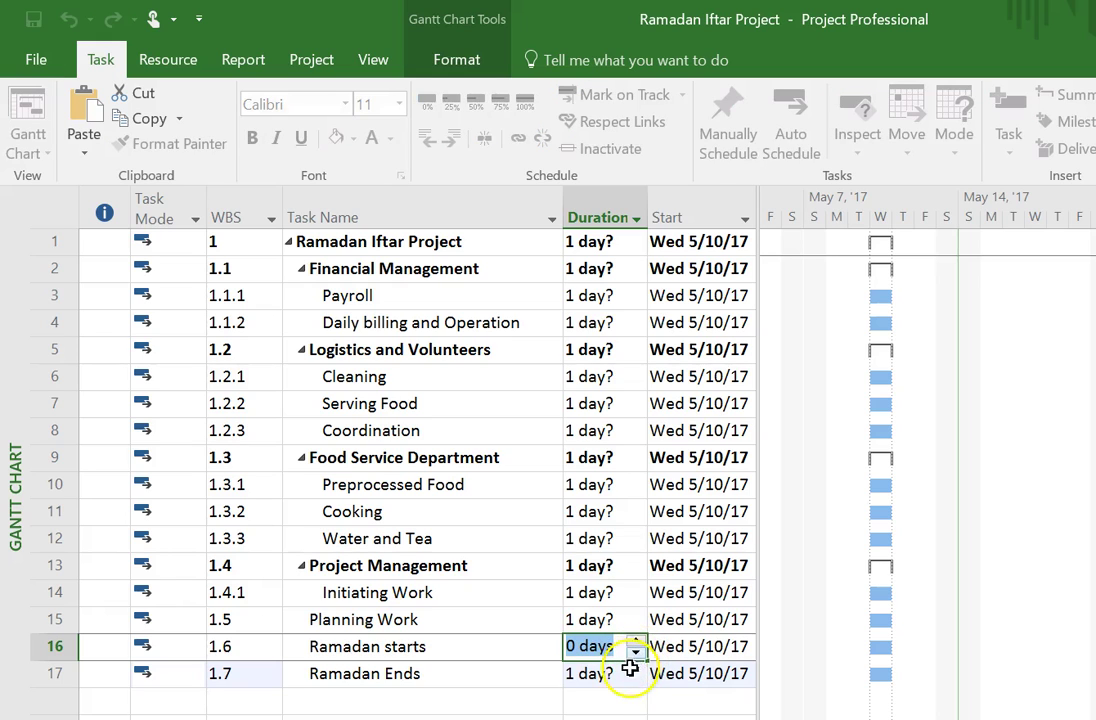
left_click(630, 673)
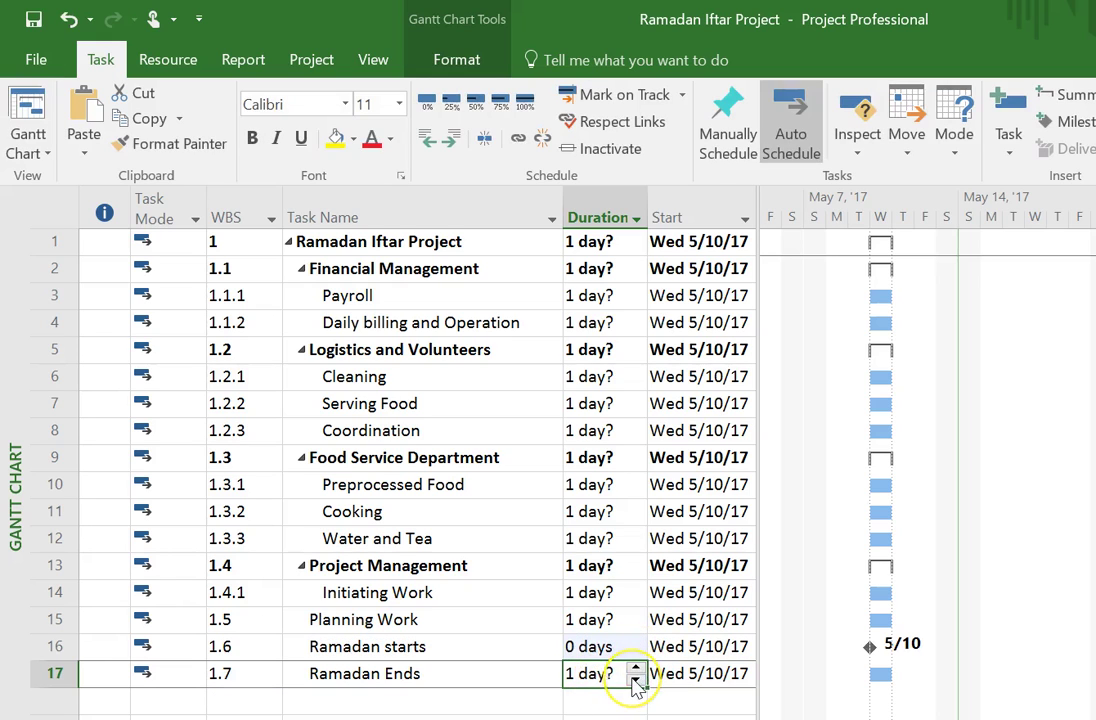
left_click(636, 680)
left_click(620, 700)
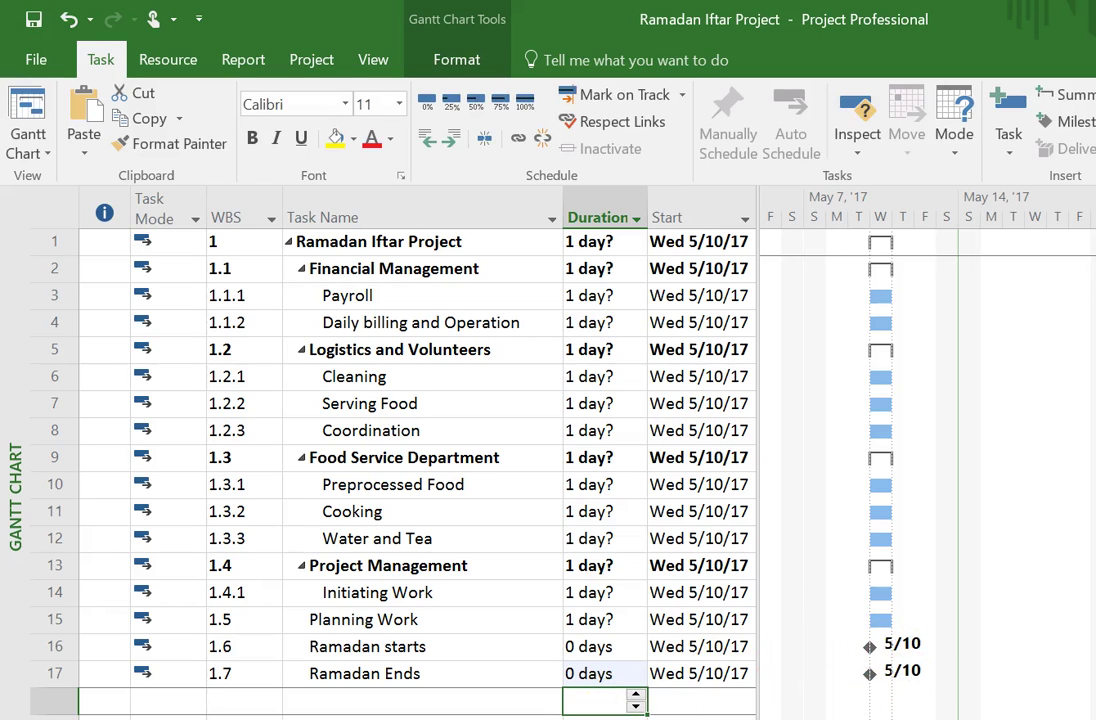
- Add a "Project charter approved" milestone below Ramadan Ends with a duration of 0 days
left_click(391, 702)
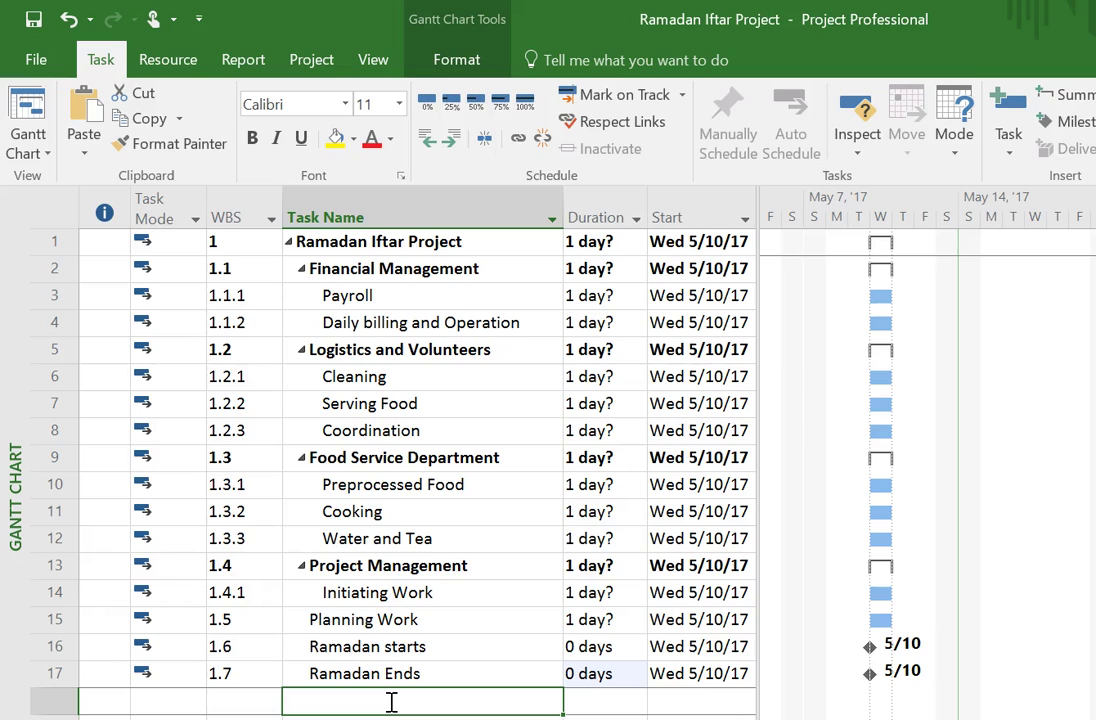
type("Project cha")
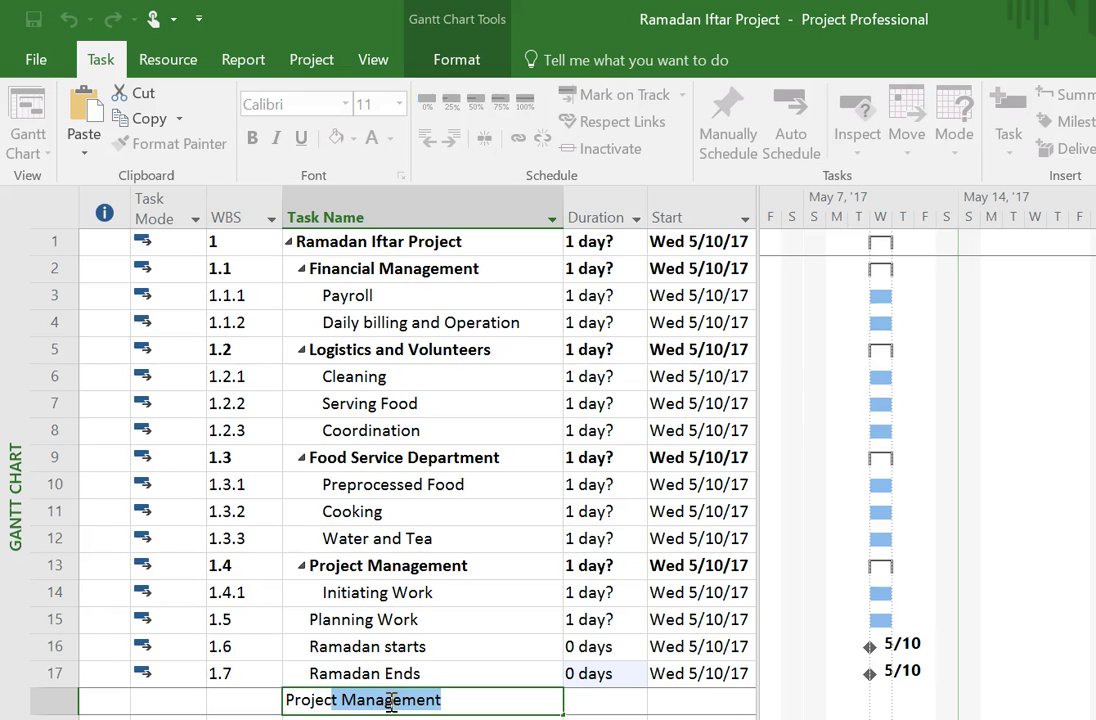
type("rter")
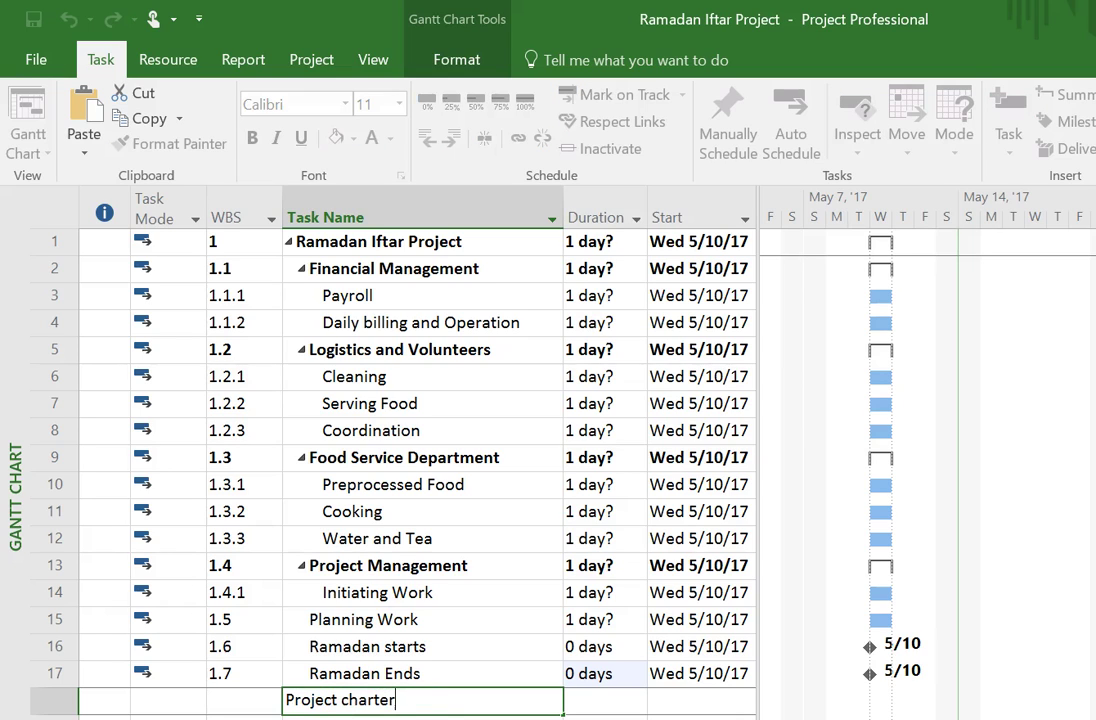
type(" approved")
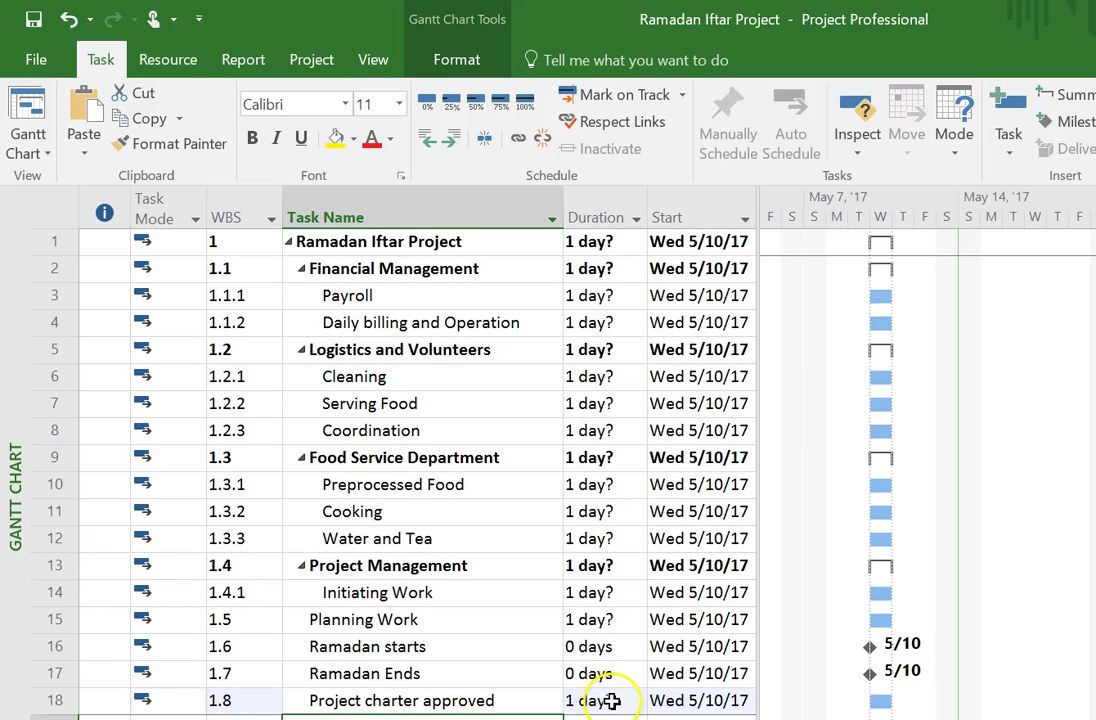
left_click(619, 698)
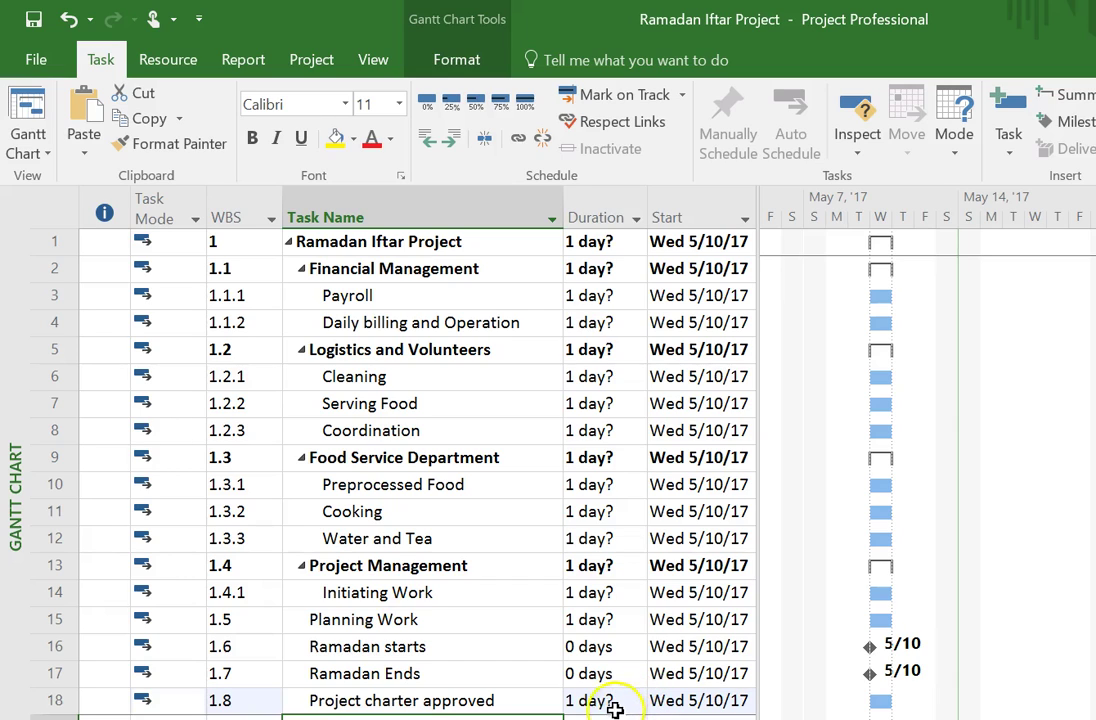
left_click(598, 702)
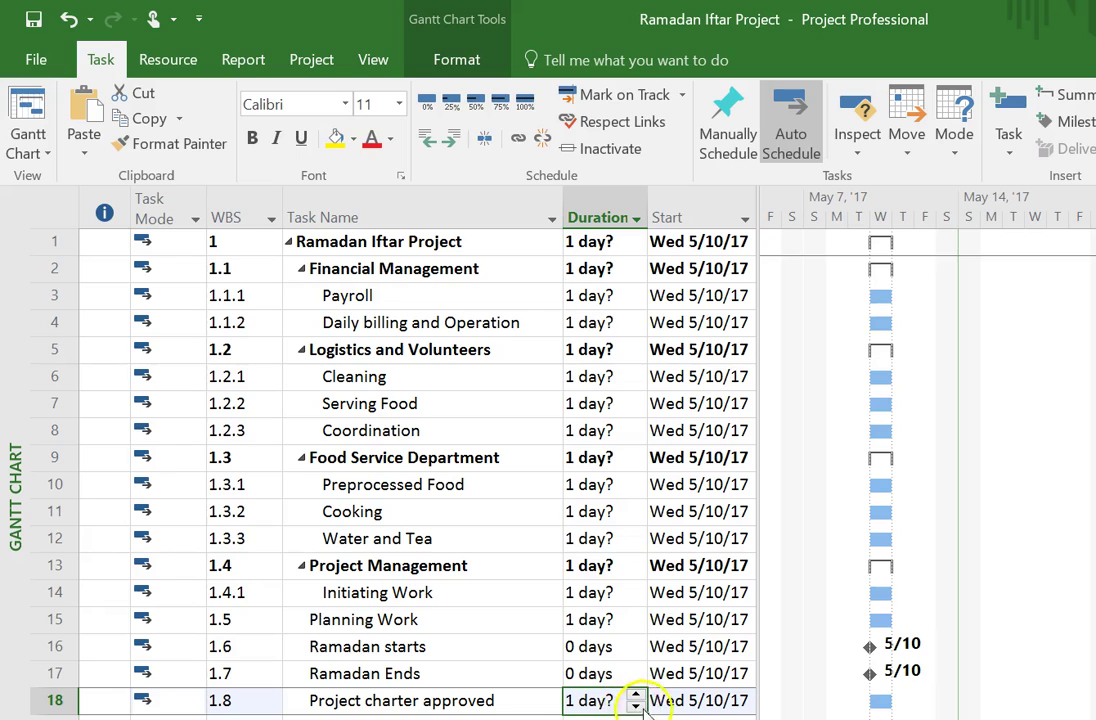
left_click(635, 706)
left_click(420, 714)
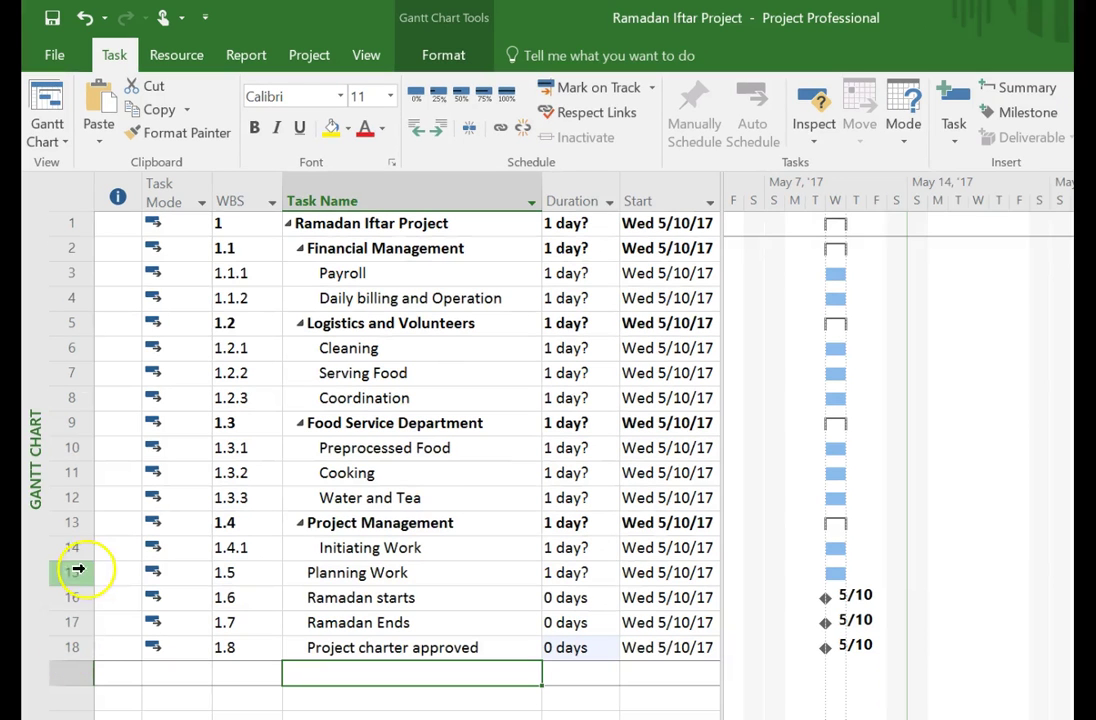
- Indent the tasks from Planning Work to Project charter approved one level, making them subtasks of Project Management
left_click_drag(55, 619, 55, 649)
left_click_drag(72, 600, 93, 648)
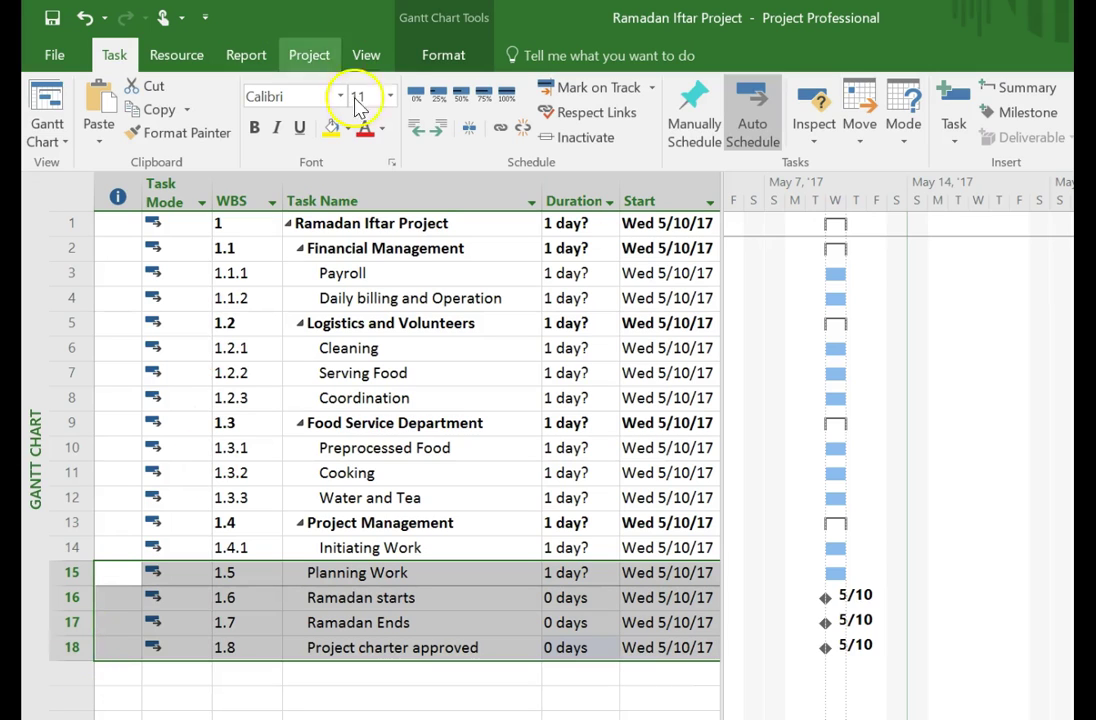
left_click(437, 129)
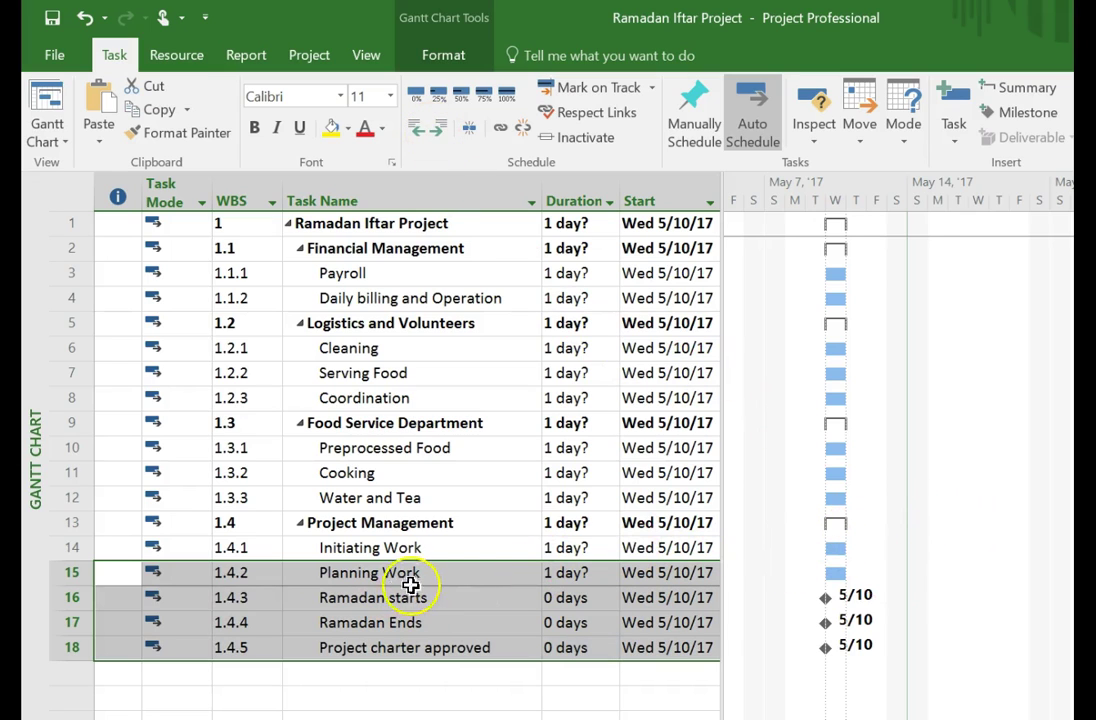
left_click(446, 567)
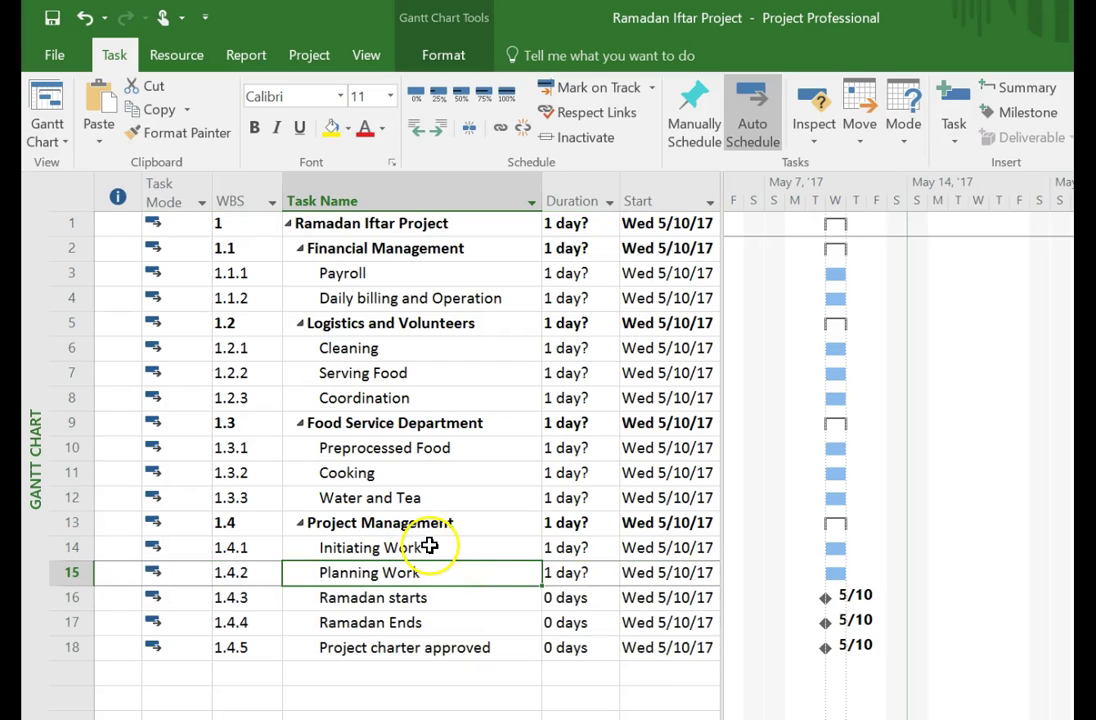
left_click(431, 546)
left_click(428, 546)
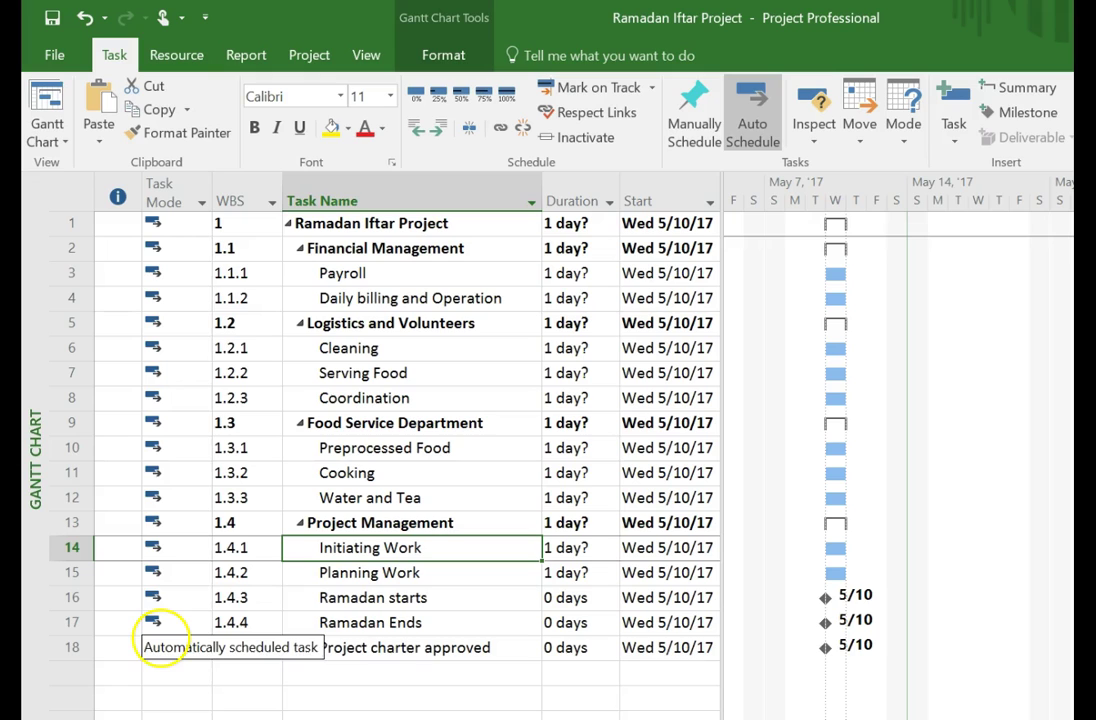
- Filter the task list by Milestones
left_click(368, 58)
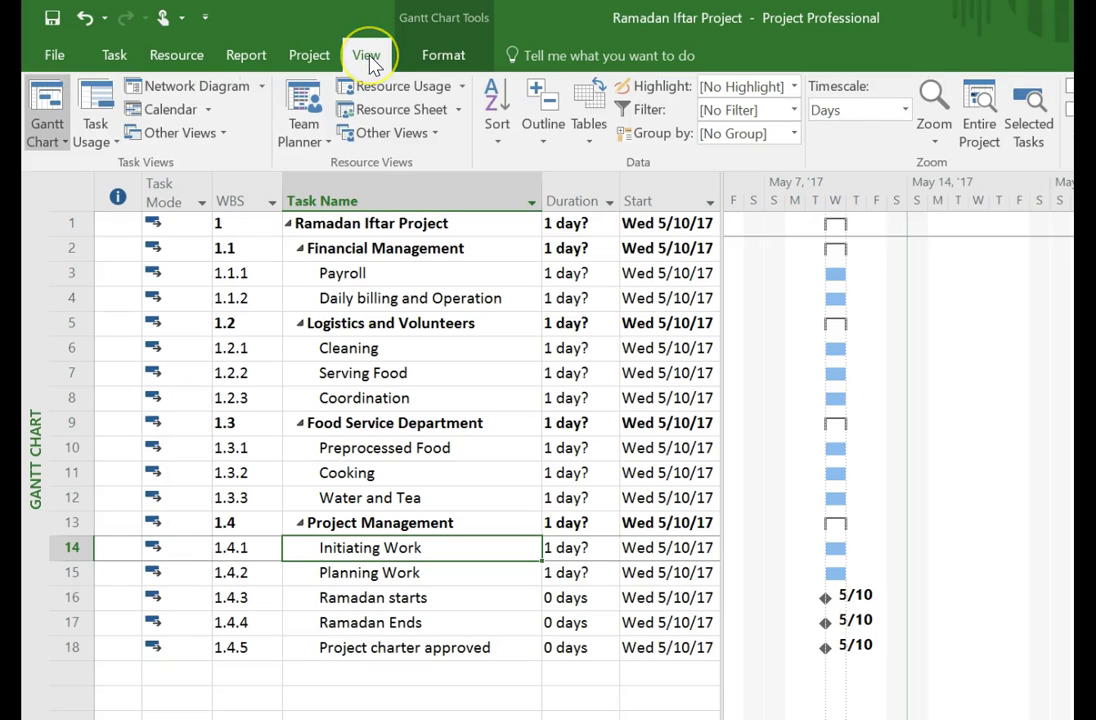
left_click(792, 110)
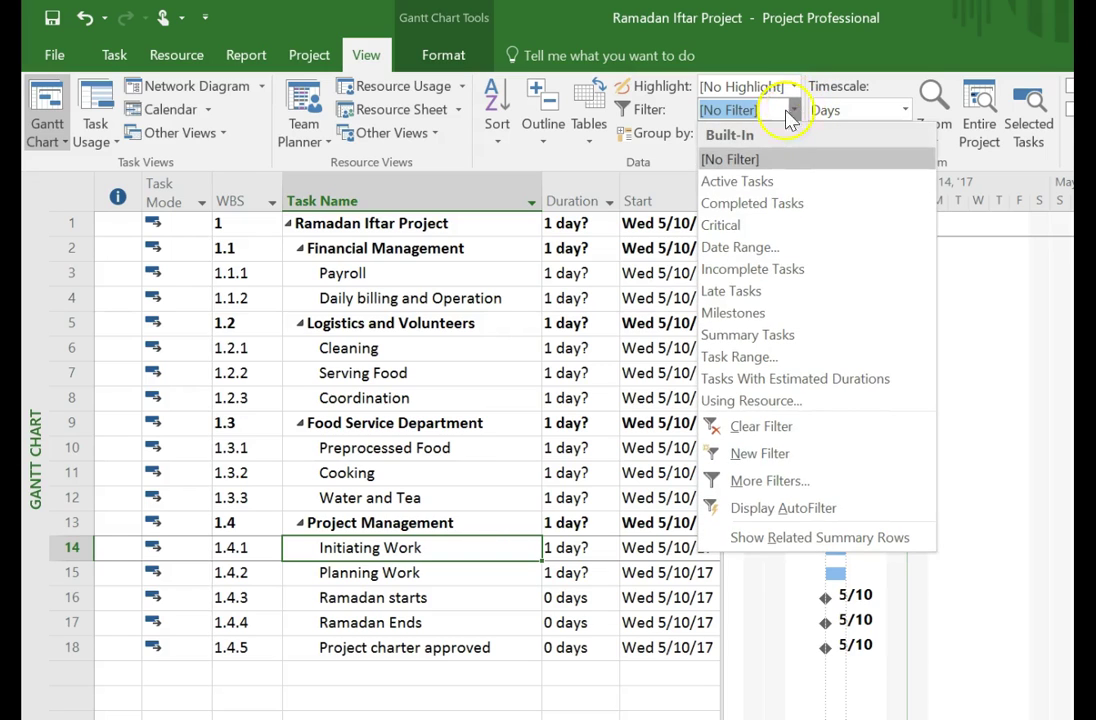
left_click(750, 314)
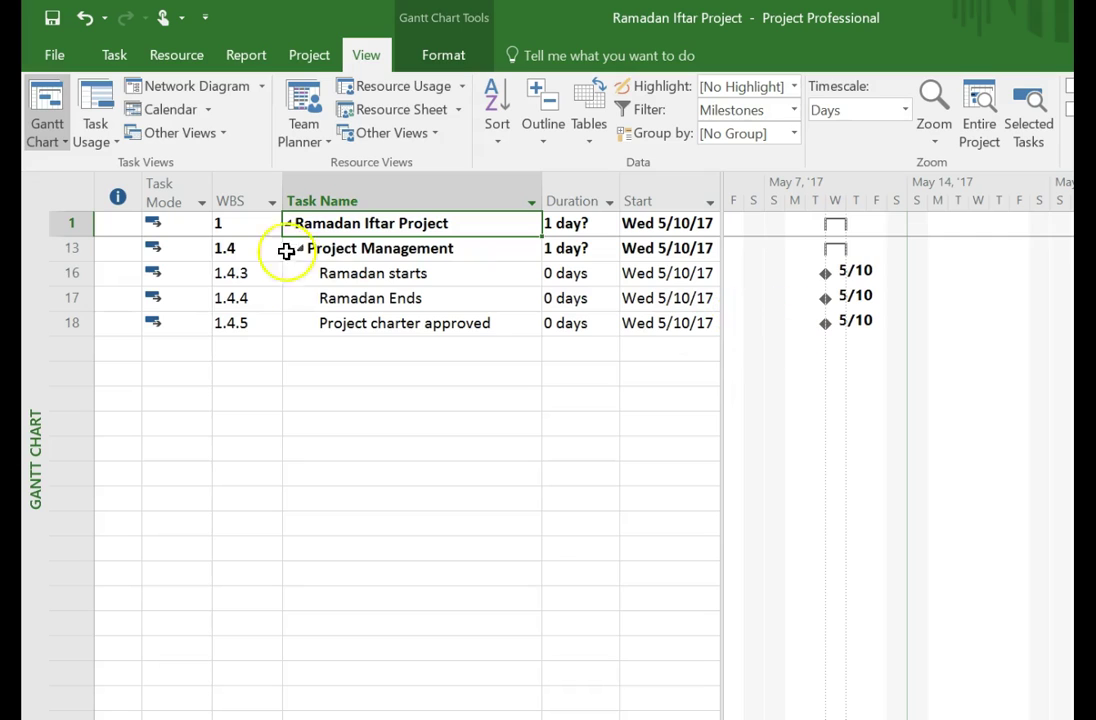